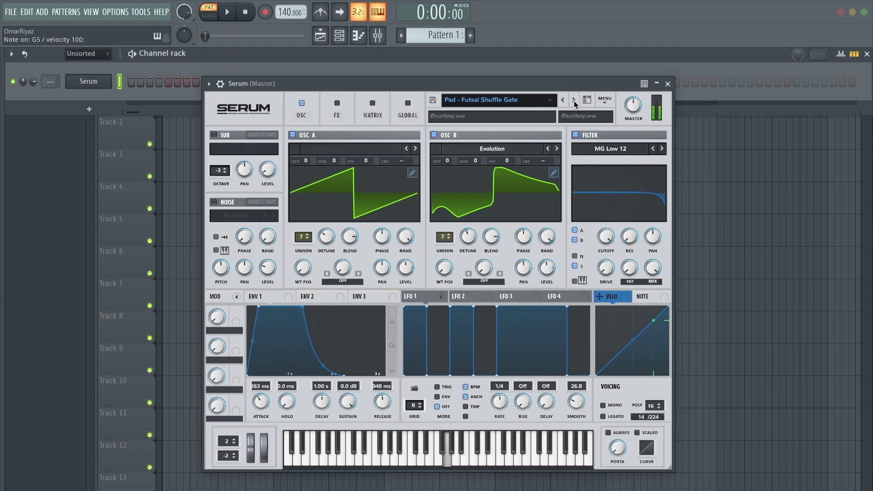
# Step: Close the Serum plugin window and open the Serum channel's empty piano roll
pyautogui.click(667, 83)
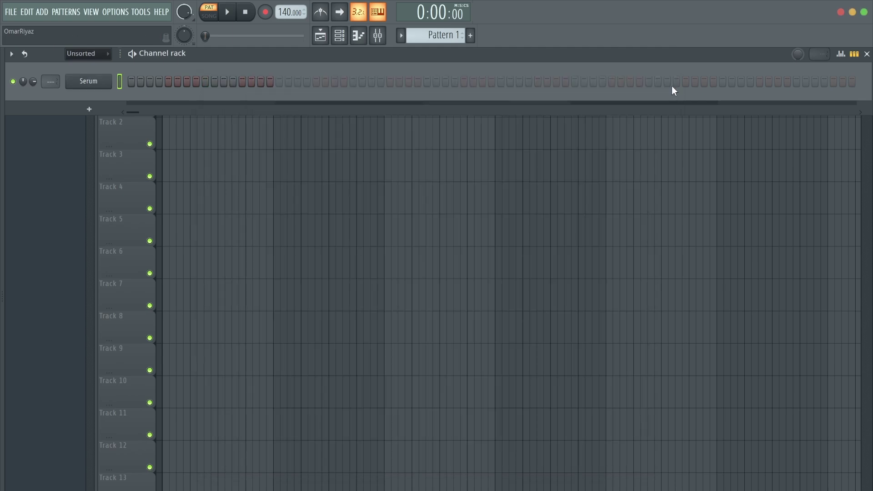
pyautogui.rightClick(97, 79)
pyautogui.click(137, 81)
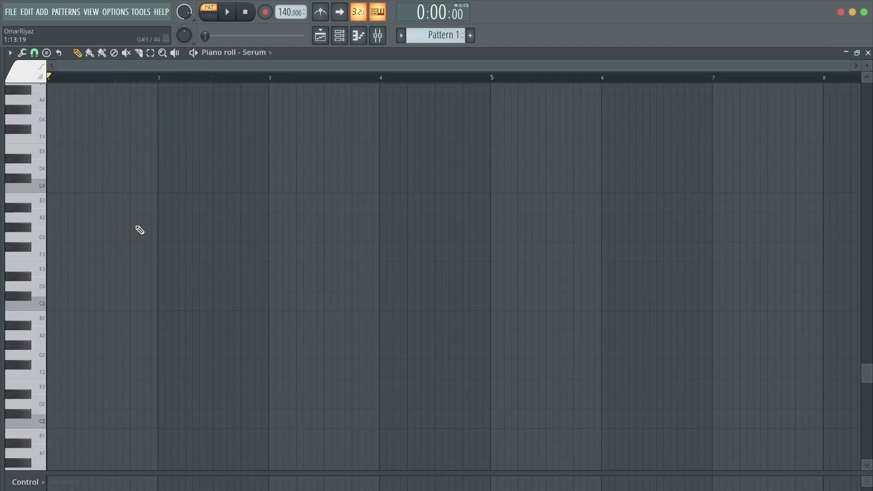
pyautogui.scroll(2, 140, 230)
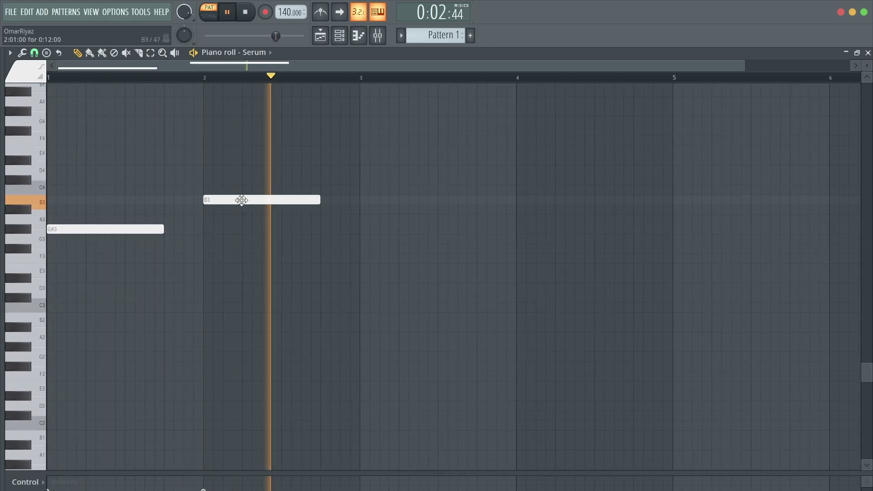
# Step: Draw two pad chords across bars 1 and 2: G4, D5, F5, G5, followed by A#4, C5, D5, A5
pyautogui.scroll(2, 127, 269)
pyautogui.click(204, 264)
pyautogui.click(205, 284)
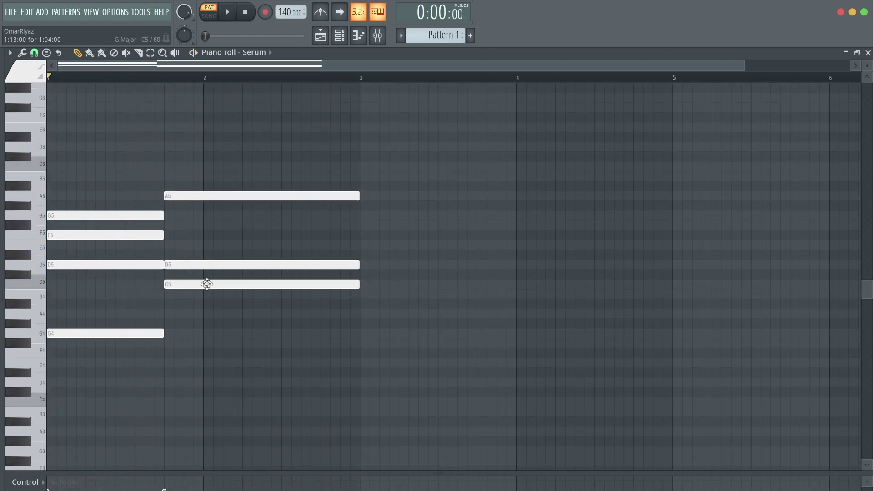
pyautogui.click(205, 304)
# Step: Add low D4 and F4 notes and a closing A#5, and repeat the two-bar progression in bars 3 and 4
pyautogui.moveTo(68, 383)
pyautogui.mouseDown()
pyautogui.moveTo(279, 384)
pyautogui.moveTo(242, 384)
pyautogui.mouseUp()
pyautogui.moveTo(247, 353); pyautogui.dragTo(342, 353)
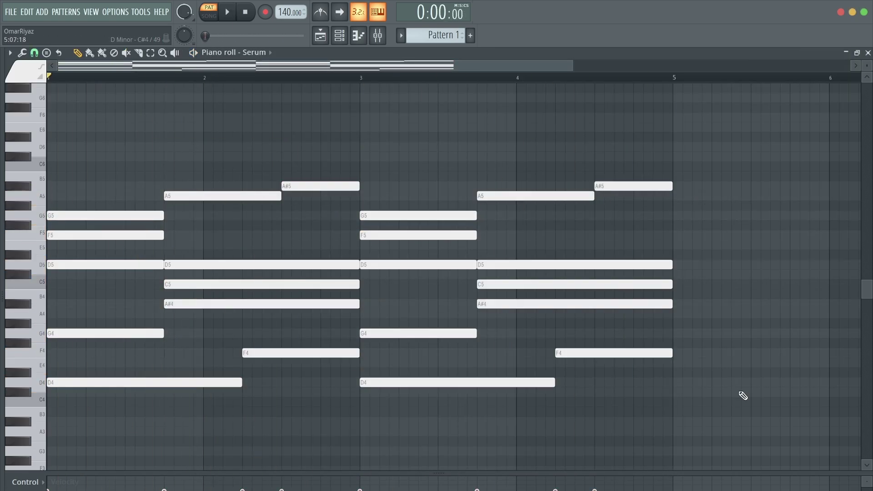
pyautogui.press('space')
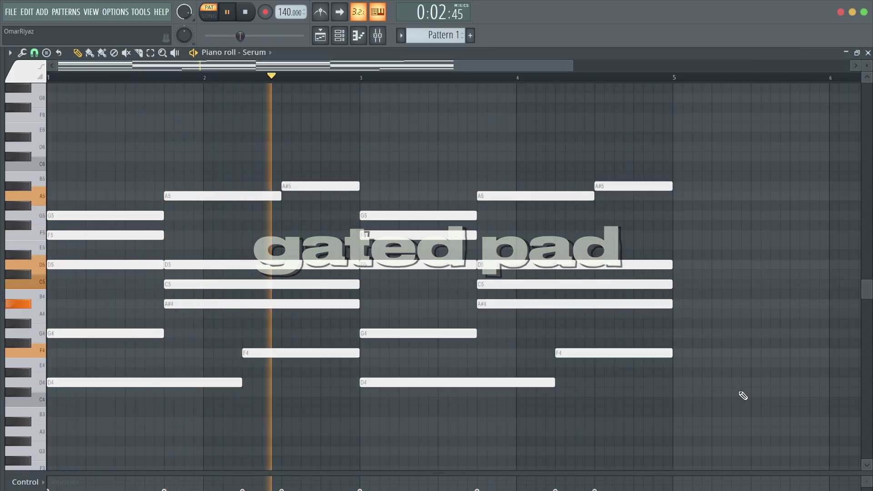
# Step: Clone the Serum channel and load the Lead - 2 The Moon preset from the Hypnosis Serum Bank in the copy
pyautogui.click(340, 36)
pyautogui.hotkey('alt', 'c')
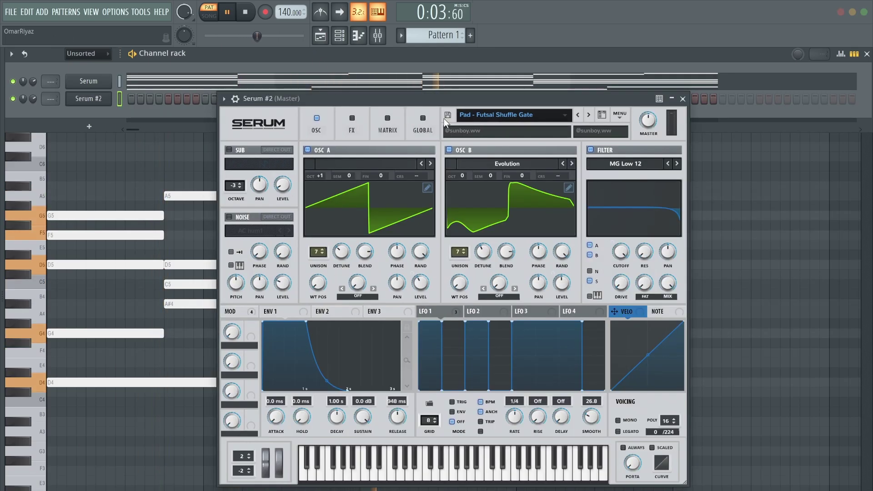
pyautogui.click(495, 115)
pyautogui.moveTo(501, 140)
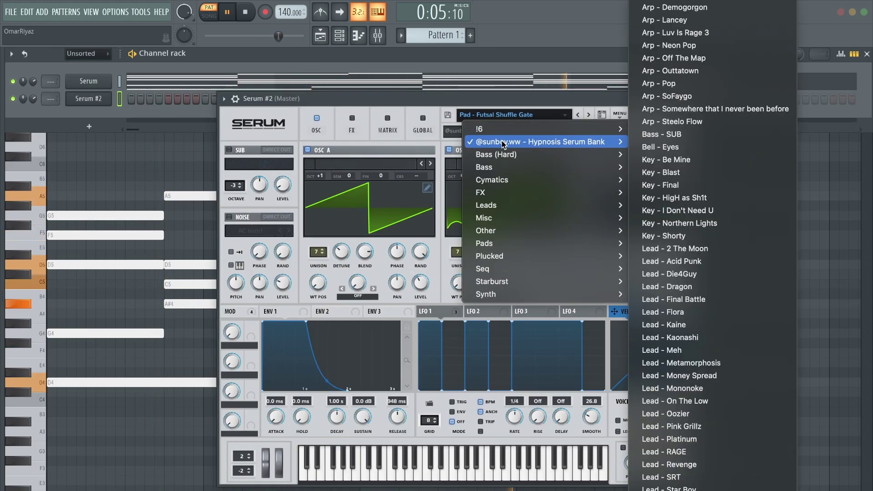
pyautogui.click(721, 249)
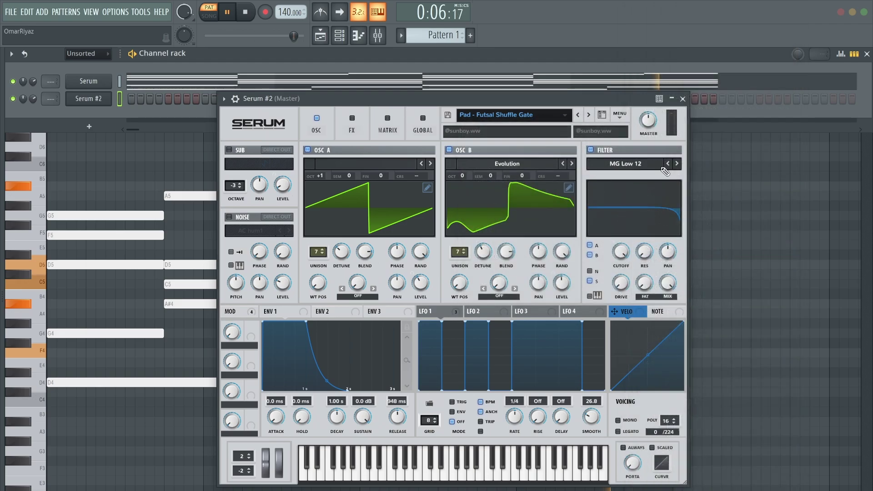
# Step: Audition the bank's lead presets on Serum #2 during playback and settle on Lead - Pink Grillz
pyautogui.click(587, 114)
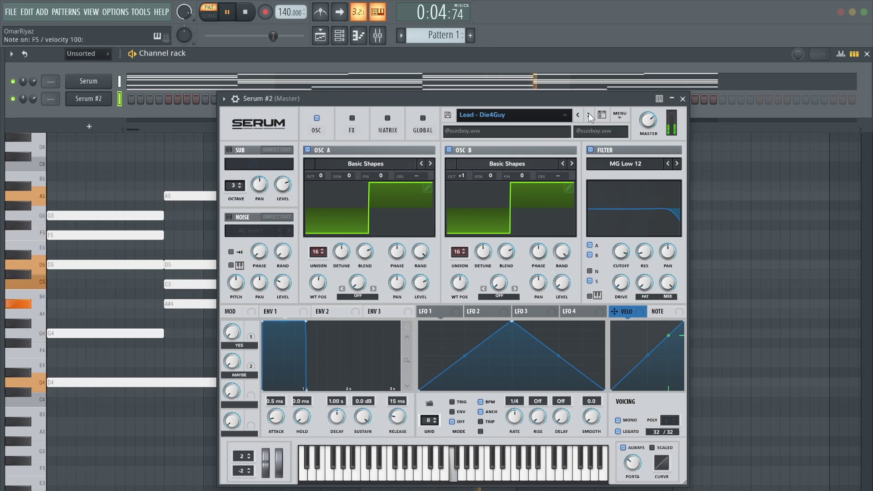
pyautogui.click(589, 115)
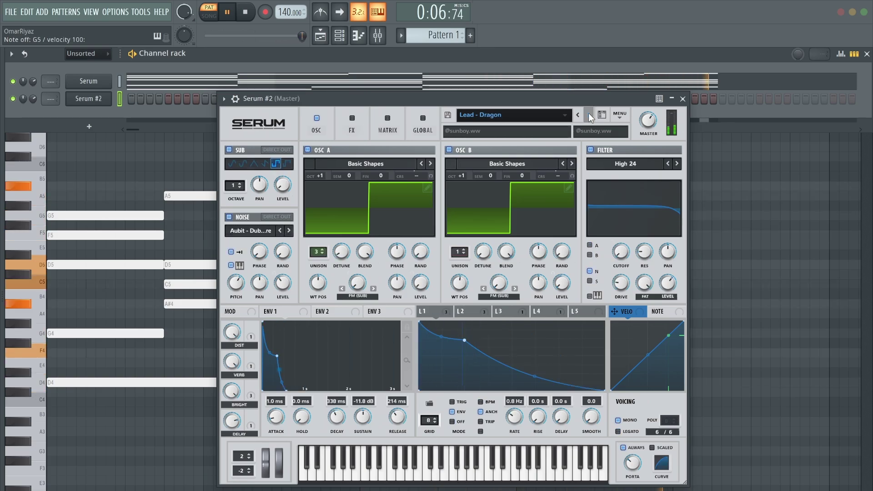
pyautogui.click(589, 115)
pyautogui.click(589, 113)
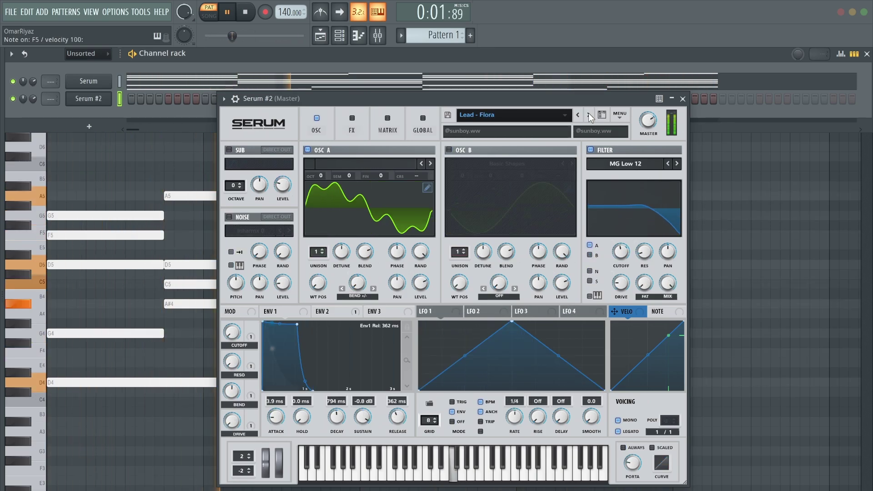
pyautogui.click(589, 114)
pyautogui.click(589, 114)
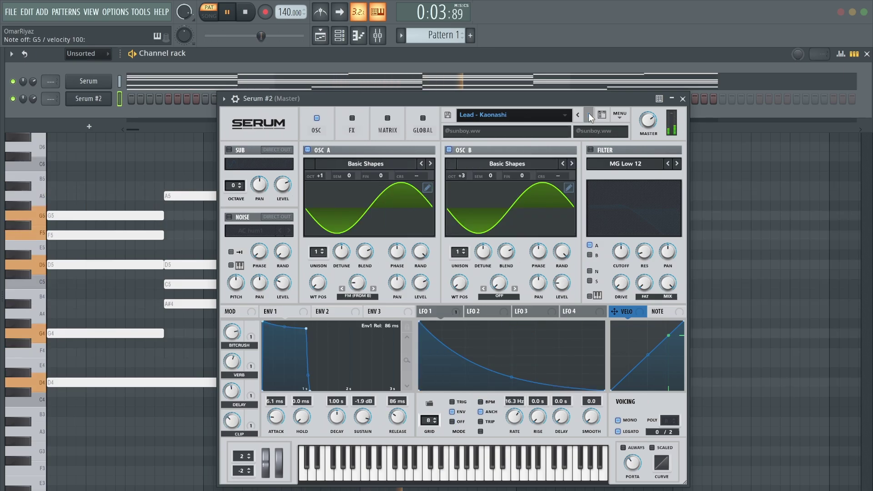
pyautogui.click(588, 114)
pyautogui.click(588, 114)
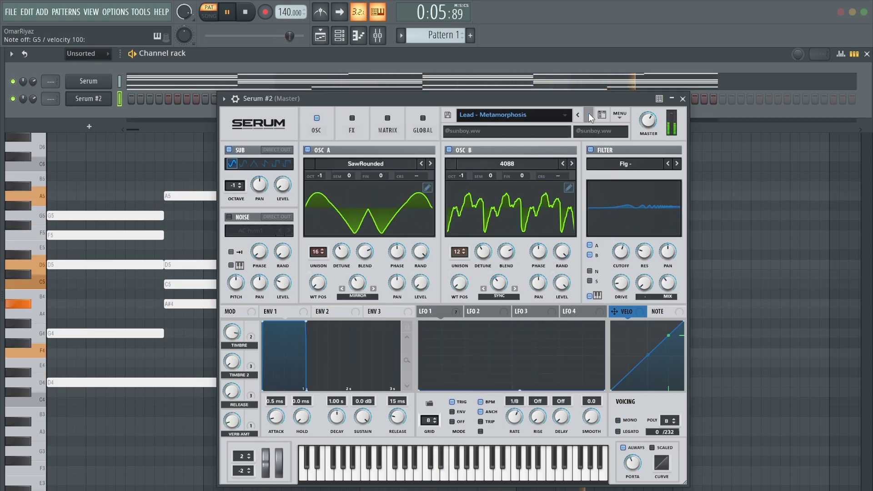
pyautogui.click(588, 114)
pyautogui.click(588, 115)
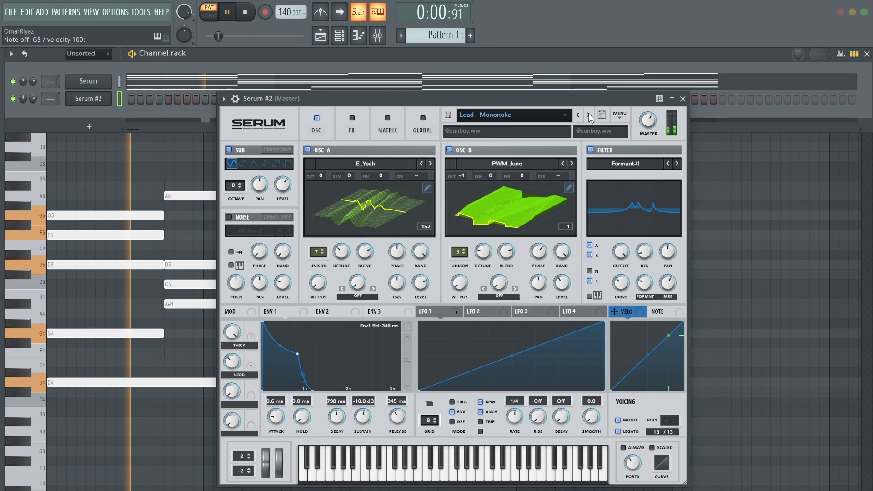
pyautogui.click(589, 114)
pyautogui.click(588, 114)
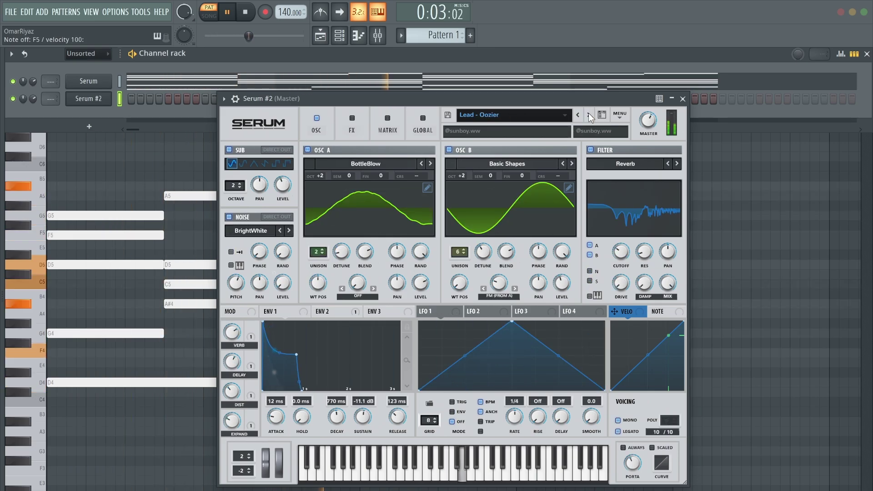
pyautogui.click(588, 114)
pyautogui.click(588, 113)
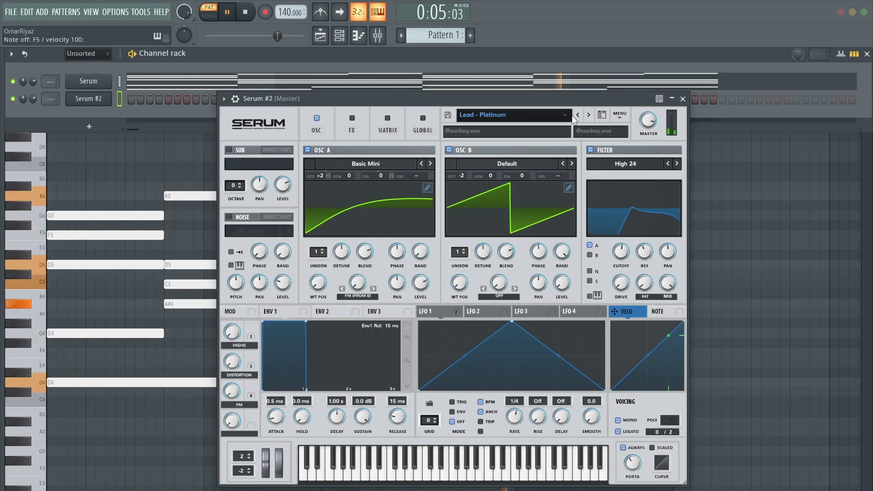
pyautogui.click(578, 114)
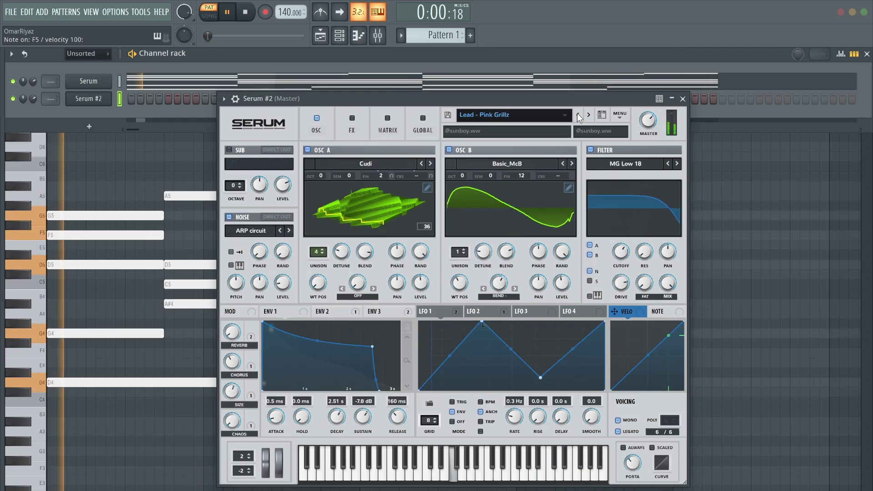
pyautogui.click(681, 99)
pyautogui.press('space')
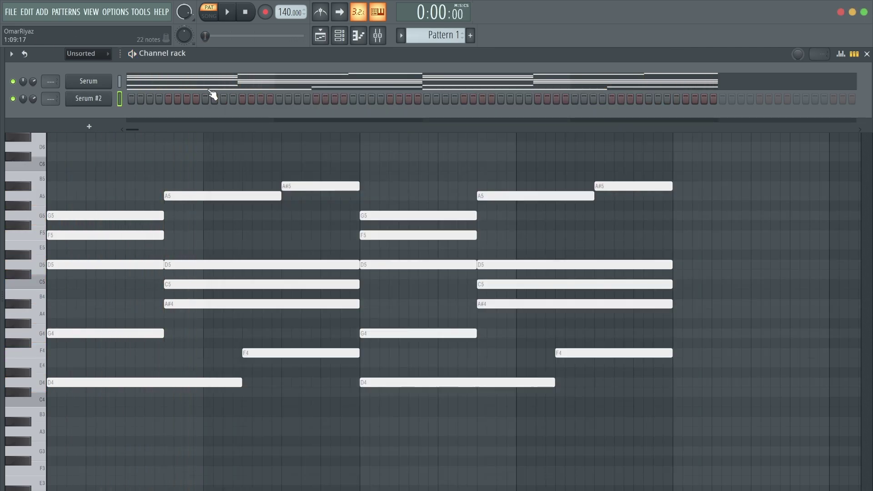
# Step: Write a melody in Serum #2's piano roll: G4, A4 and a long F4 over bars 1 and 2, repeated in bars 3 and 4
pyautogui.rightClick(83, 99)
pyautogui.click(137, 99)
pyautogui.press('space')
pyautogui.moveTo(166, 235); pyautogui.dragTo(347, 235)
pyautogui.moveTo(479, 235); pyautogui.dragTo(673, 235)
pyautogui.hotkey('ctrl', 'Down')
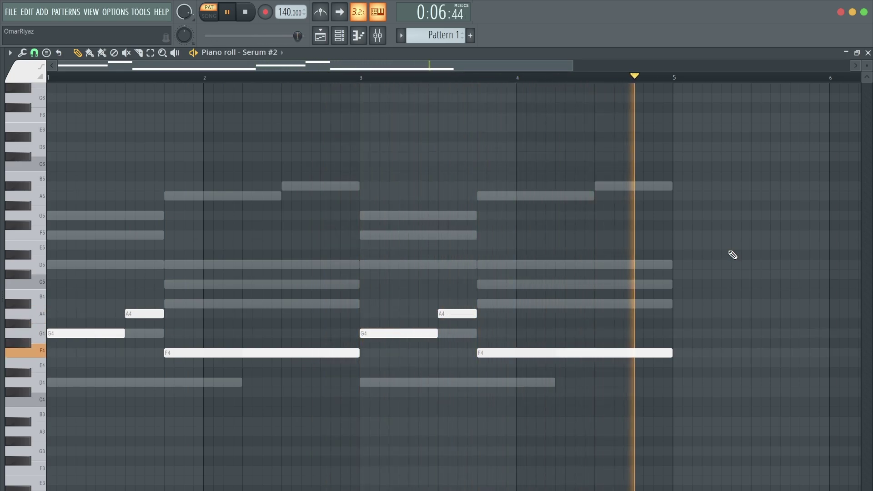
# Step: Clone the Serum #2 channel and load the Lead - 2 The Moon preset in the new copy
pyautogui.click(339, 35)
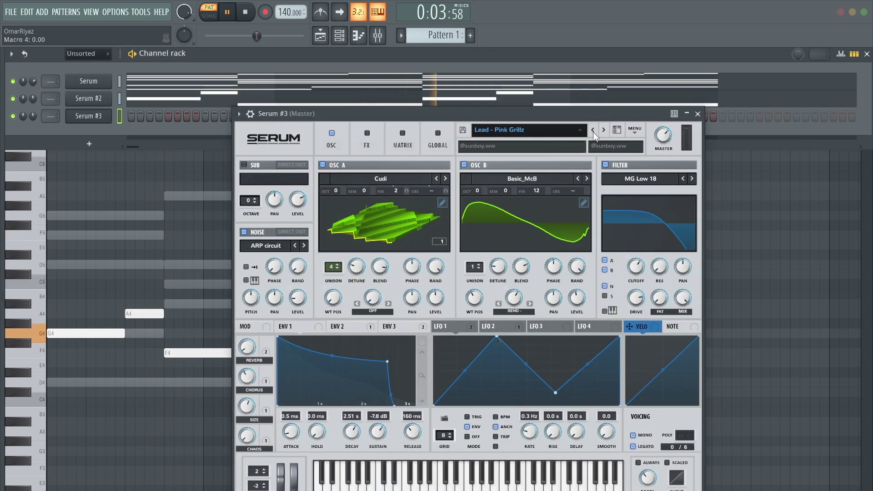
pyautogui.click(569, 130)
pyautogui.moveTo(605, 157)
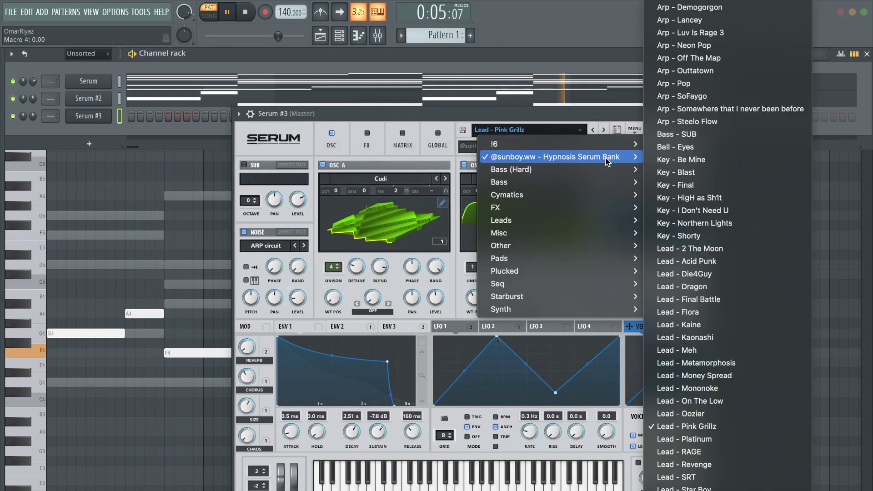
pyautogui.click(716, 260)
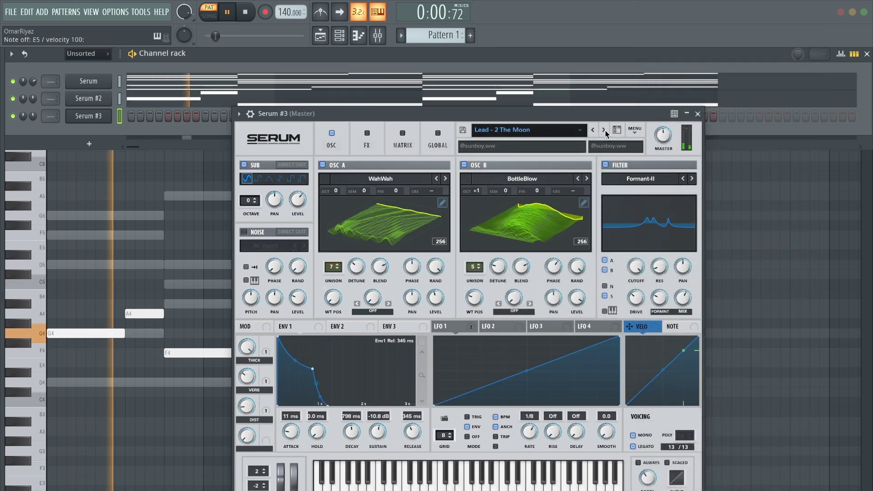
# Step: Step through the lead presets on Serum #3 while the pattern plays and keep Lead - WLR
pyautogui.click(604, 130)
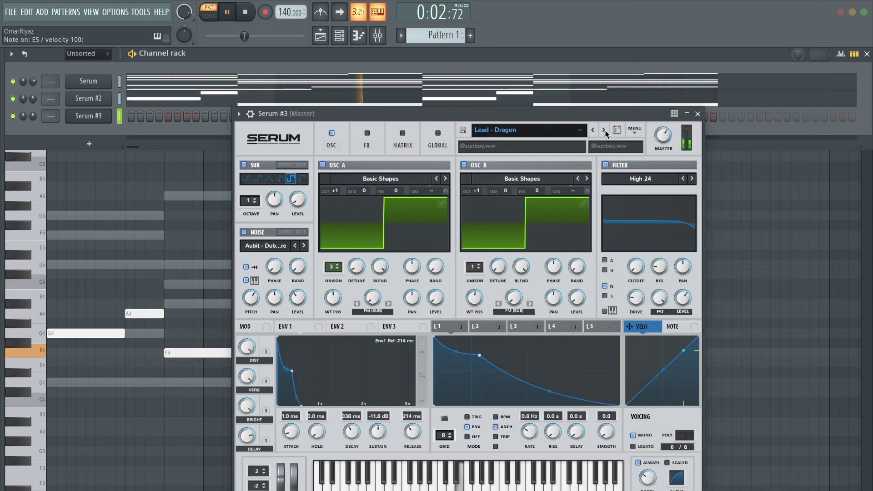
pyautogui.click(604, 131)
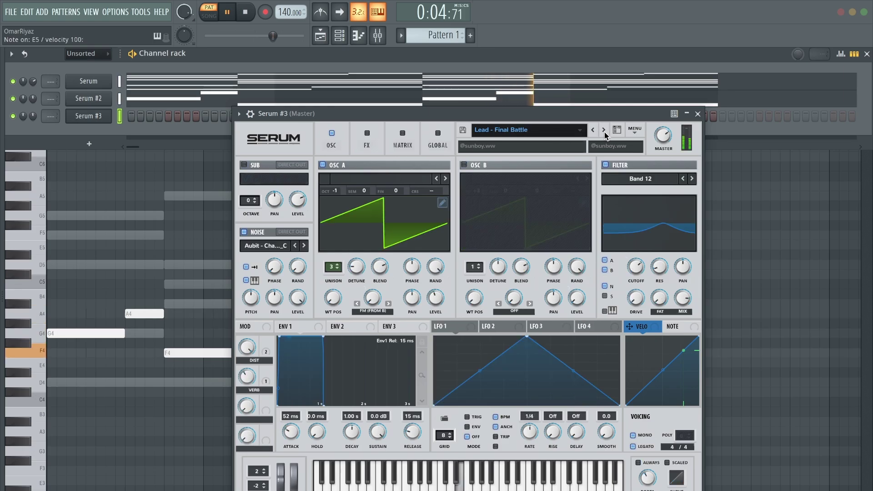
pyautogui.click(604, 131)
pyautogui.click(604, 131)
pyautogui.click(604, 131)
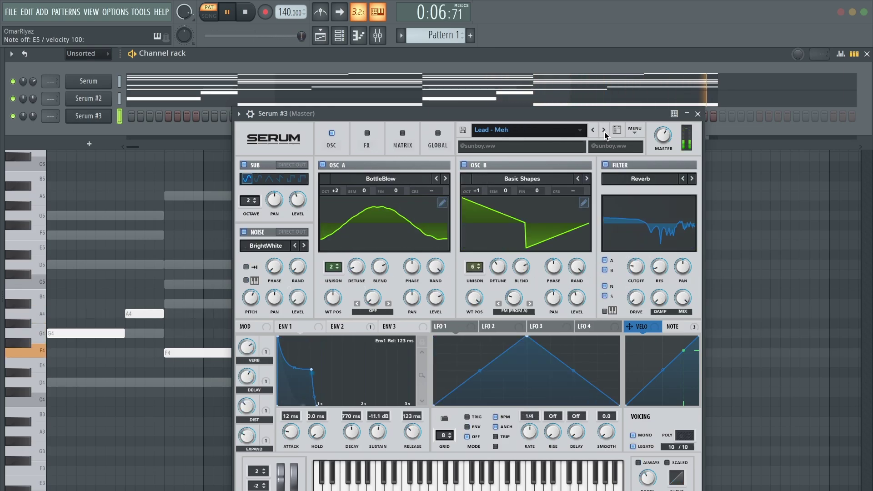
pyautogui.click(605, 131)
pyautogui.click(605, 131)
pyautogui.click(604, 130)
pyautogui.click(605, 131)
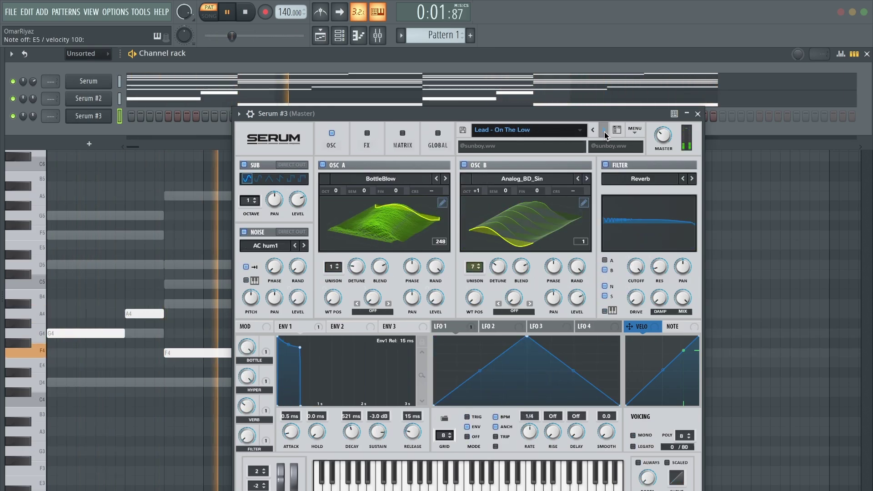
pyautogui.click(604, 131)
pyautogui.click(605, 130)
pyautogui.click(604, 131)
pyautogui.click(604, 131)
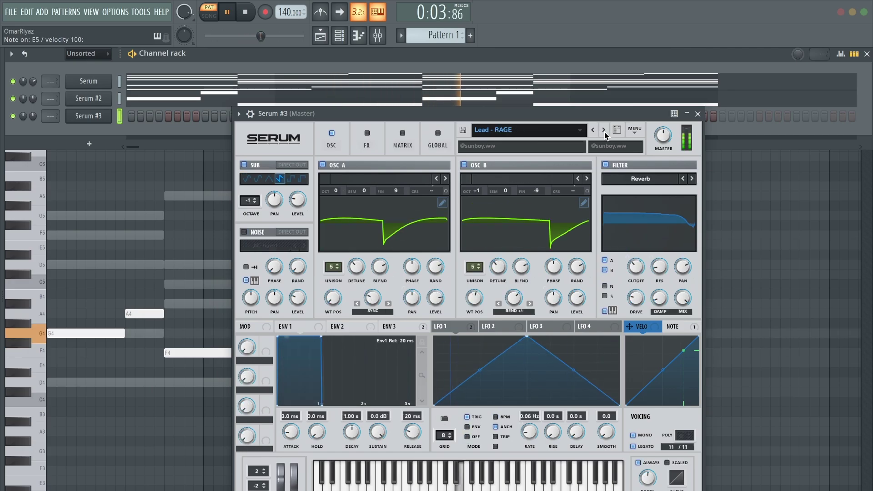
pyautogui.click(604, 130)
pyautogui.click(604, 131)
pyautogui.click(605, 131)
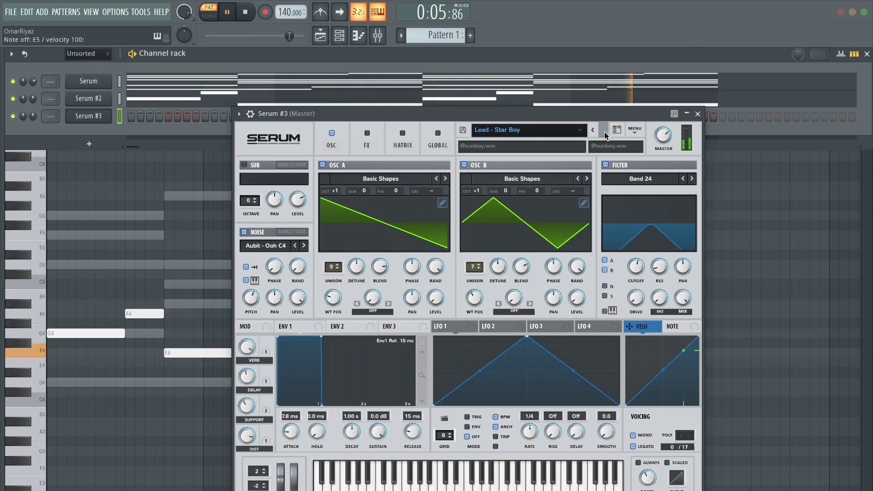
pyautogui.click(604, 131)
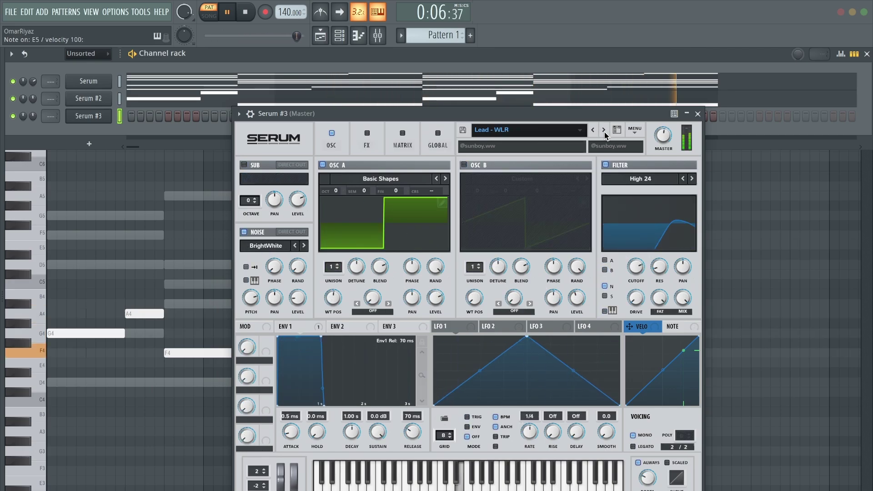
pyautogui.click(697, 114)
pyautogui.press('space')
# Step: Write Serum #3's counter-melody with C6, D6, A5, A#5, F5 in bars 1 and 2 and A#5, C6, A#5, A5 in bars 3 and 4
pyautogui.click(170, 302)
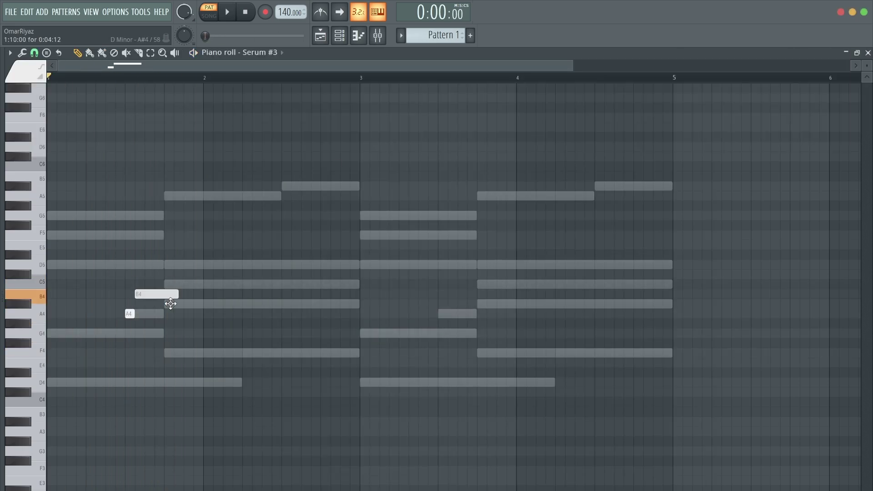
pyautogui.press('space')
pyautogui.moveTo(117, 260); pyautogui.dragTo(98, 261)
pyautogui.click(334, 349)
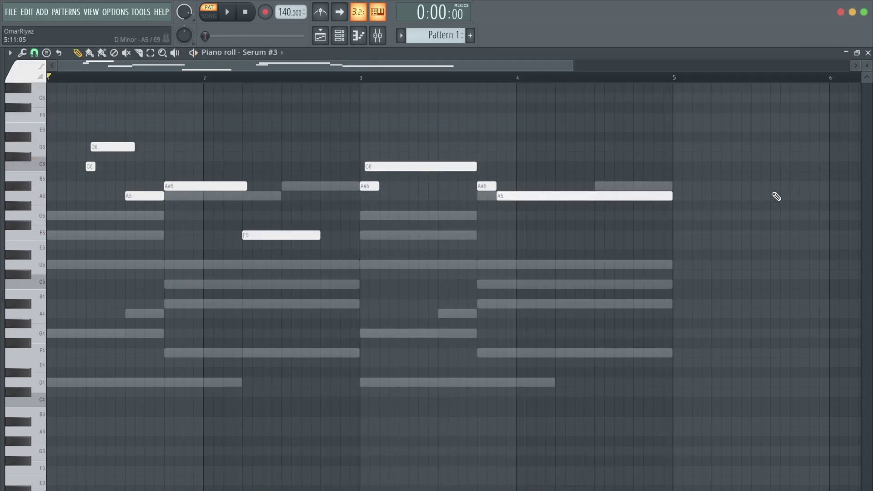
pyautogui.press('space')
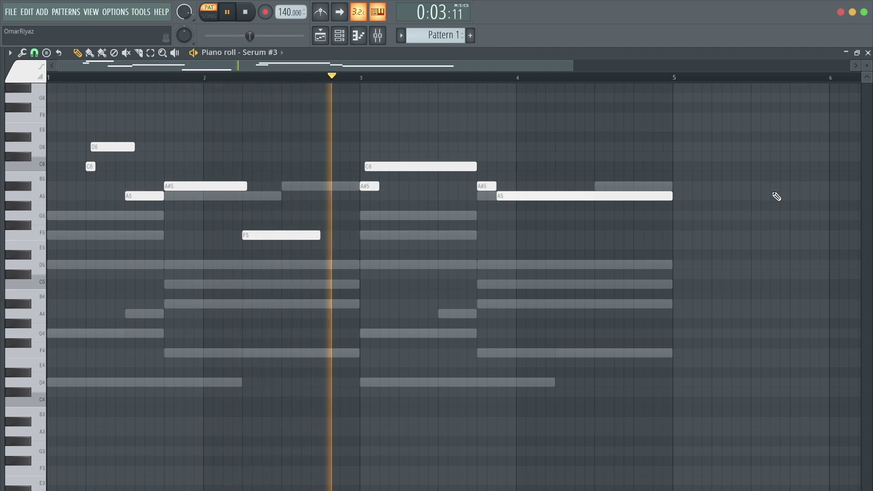
# Step: Clone the Serum #3 channel to get another Serum layer
pyautogui.click(340, 35)
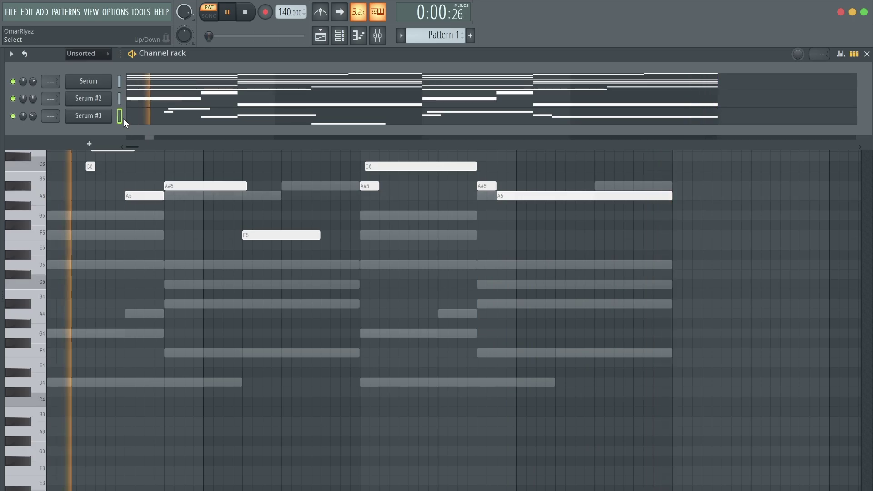
pyautogui.hotkey('alt', 'c')
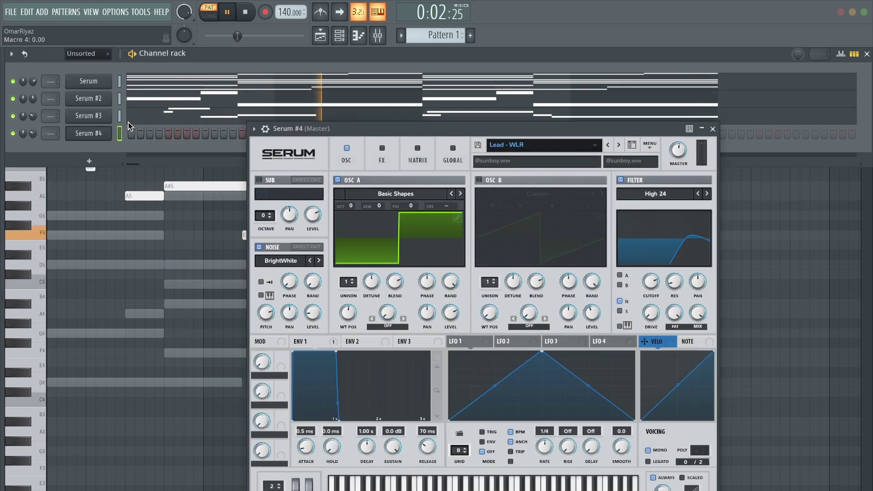
# Step: Load the Strings - Brandon preset from the Hypnosis Serum Bank on Serum #4
pyautogui.click(568, 144)
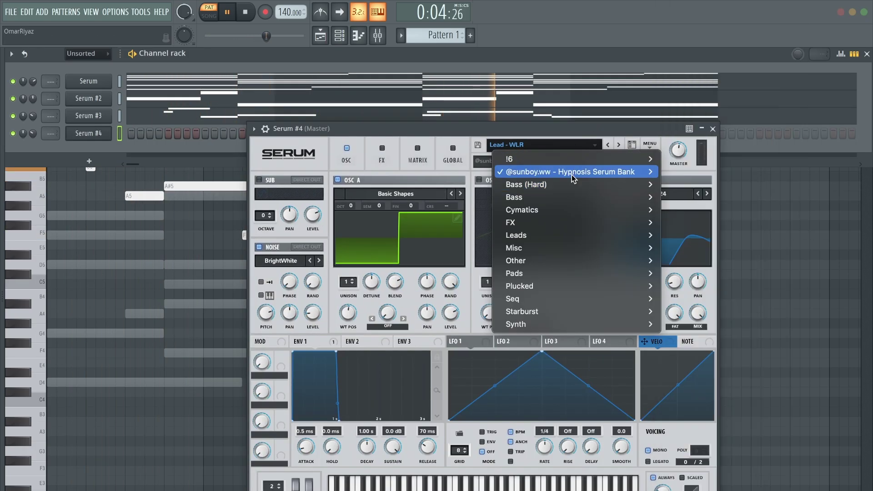
pyautogui.moveTo(628, 172)
pyautogui.scroll(-10, 759, 274)
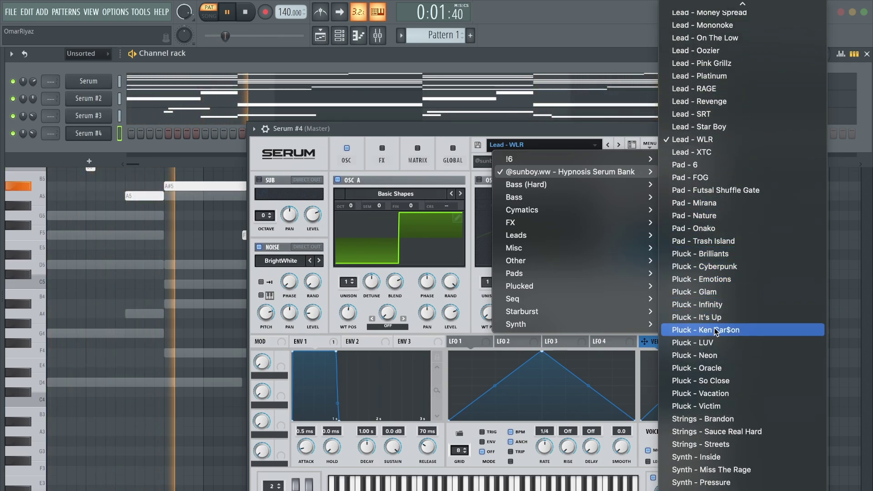
pyautogui.click(719, 418)
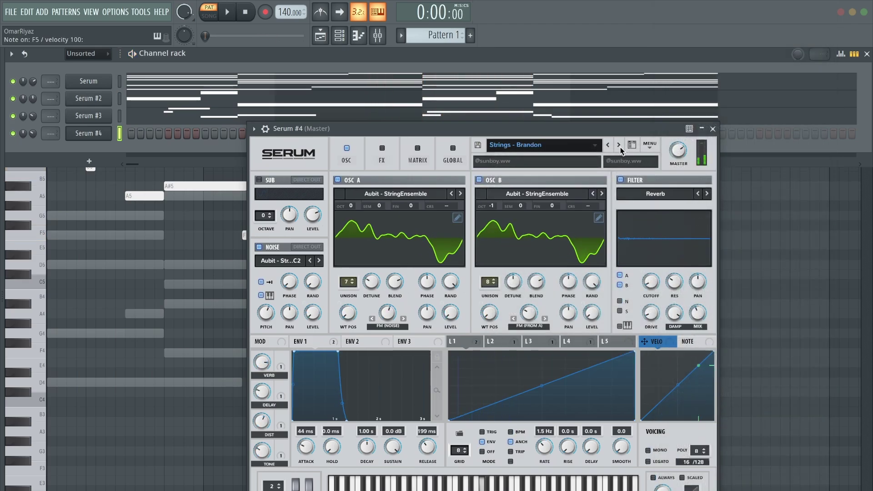
# Step: Write short chord stabs on every beat of Serum #4's four bars using A5, A#5, C6, D6, F6, A6, A#6 and C7
pyautogui.rightClick(104, 133)
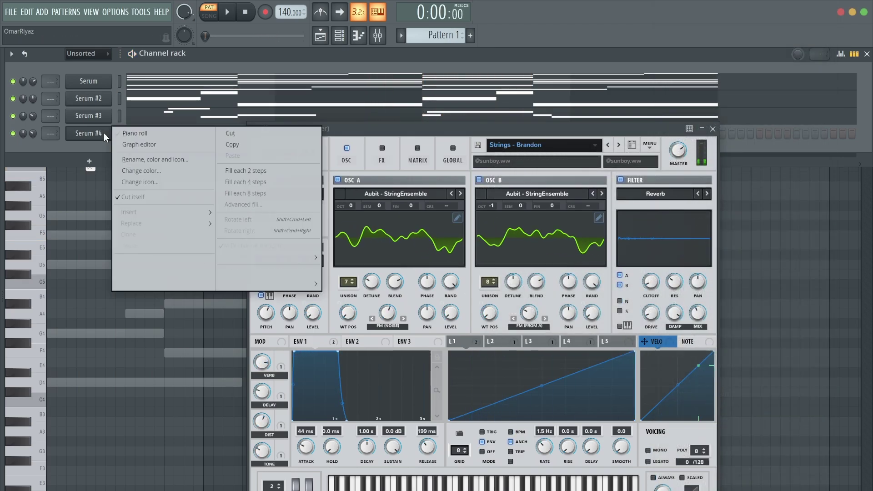
pyautogui.click(155, 135)
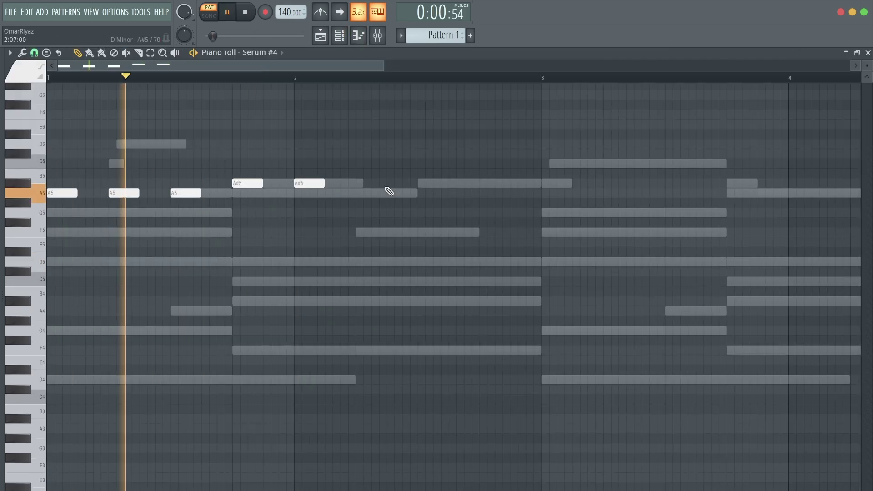
pyautogui.click(62, 232)
pyautogui.click(62, 262)
pyautogui.click(62, 311)
pyautogui.click(502, 261)
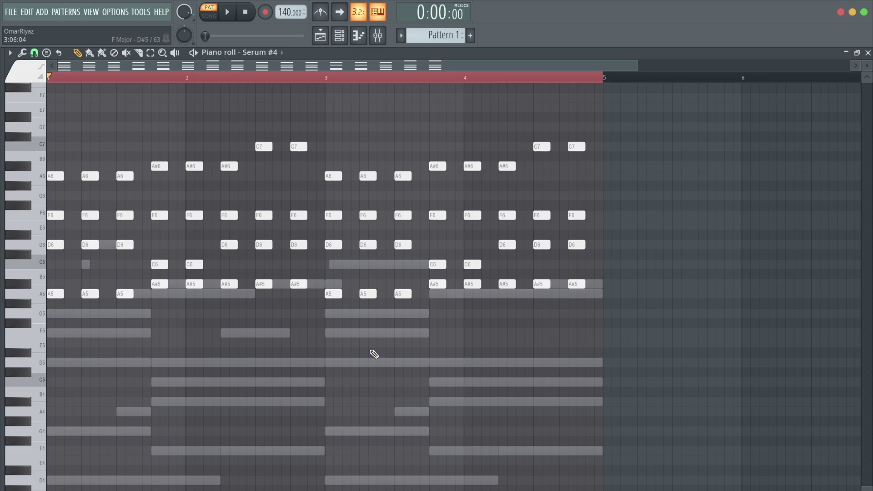
pyautogui.scroll(1, 371, 354)
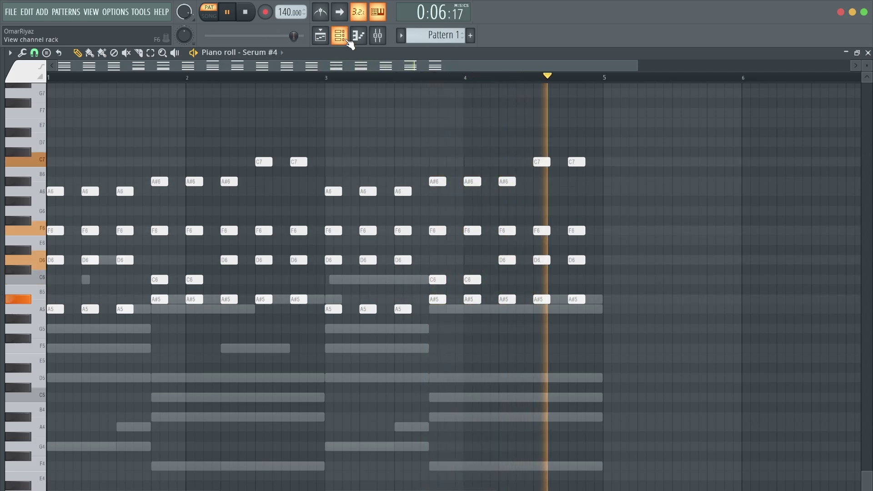
# Step: Clone the Serum #4 channel and step the new copy through the presets to Synth - Miss The Rage
pyautogui.click(347, 39)
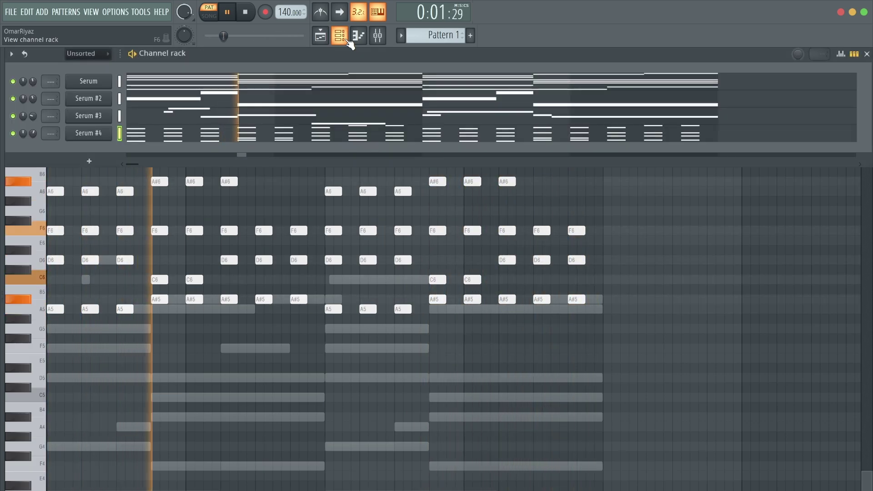
pyautogui.click(124, 136)
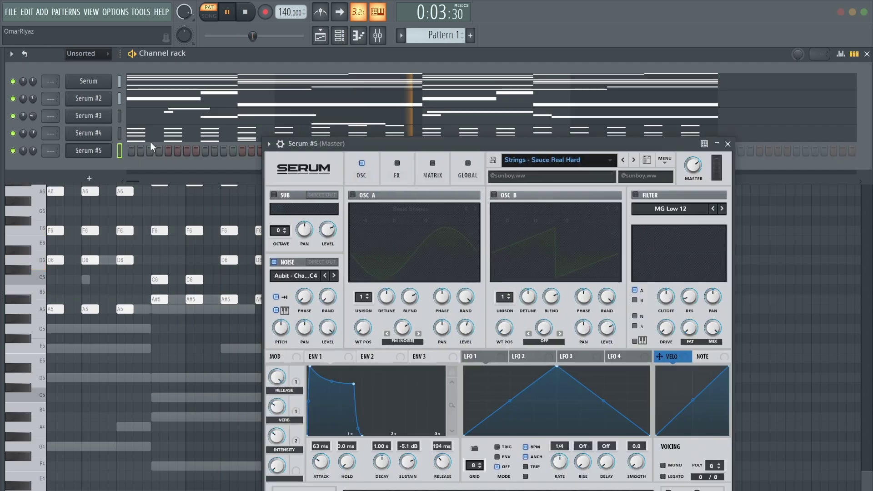
pyautogui.click(633, 160)
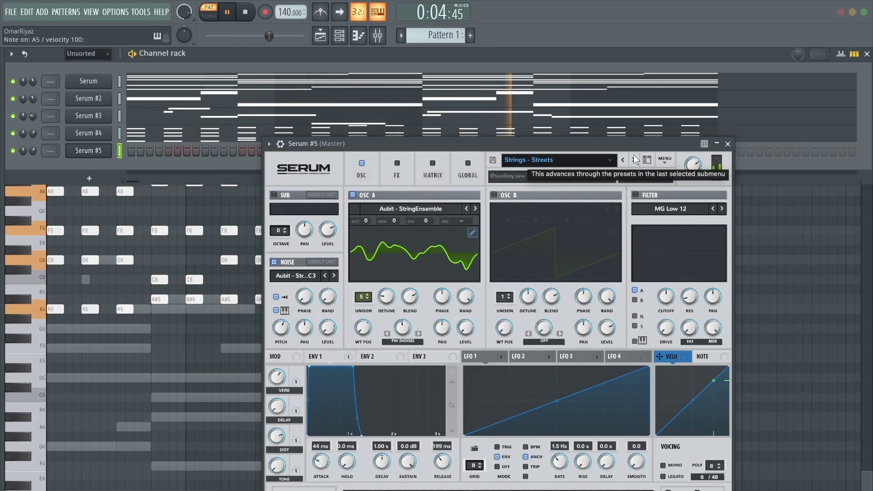
pyautogui.click(633, 155)
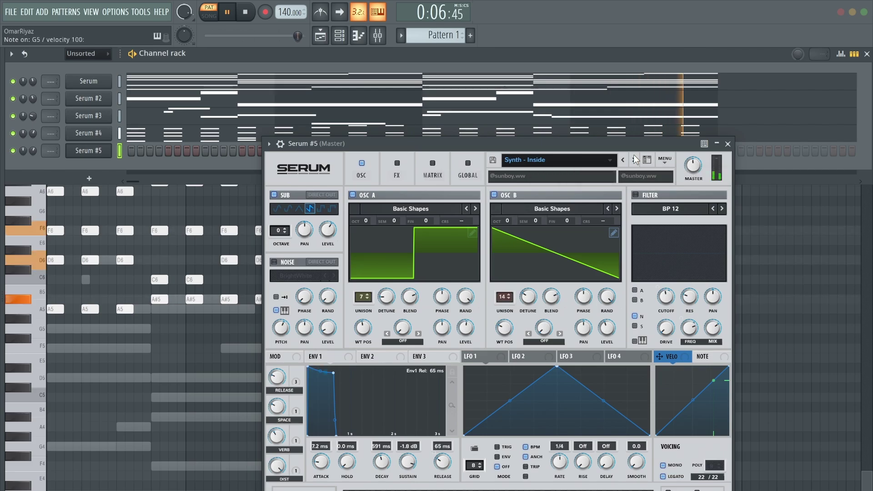
pyautogui.press('space')
pyautogui.click(634, 155)
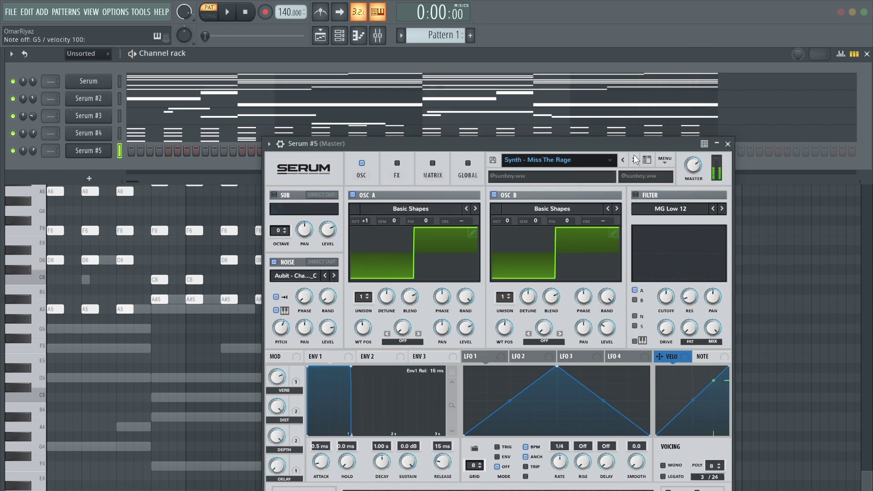
# Step: Write a four-bar low melody for Serum #5 with D4, F4, G4, A4, A#4 and C5, and play it back
pyautogui.rightClick(89, 158)
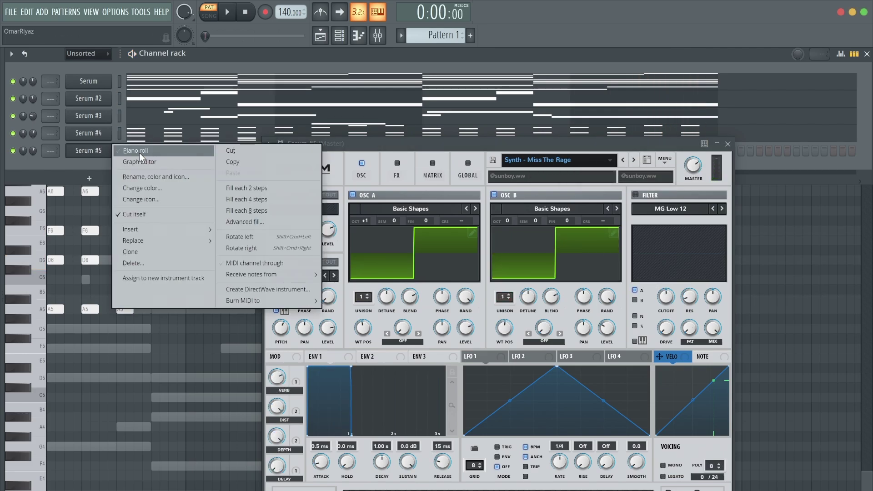
pyautogui.click(140, 152)
pyautogui.press('space')
pyautogui.click(51, 265)
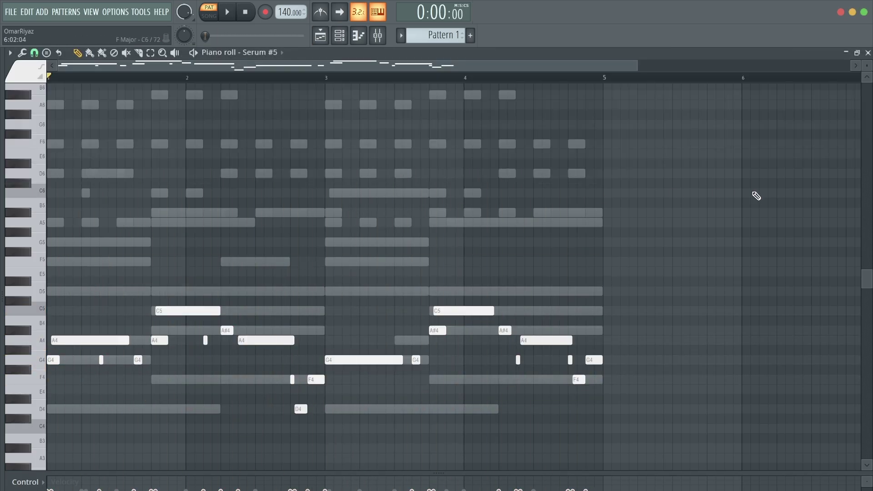
pyautogui.press('space')
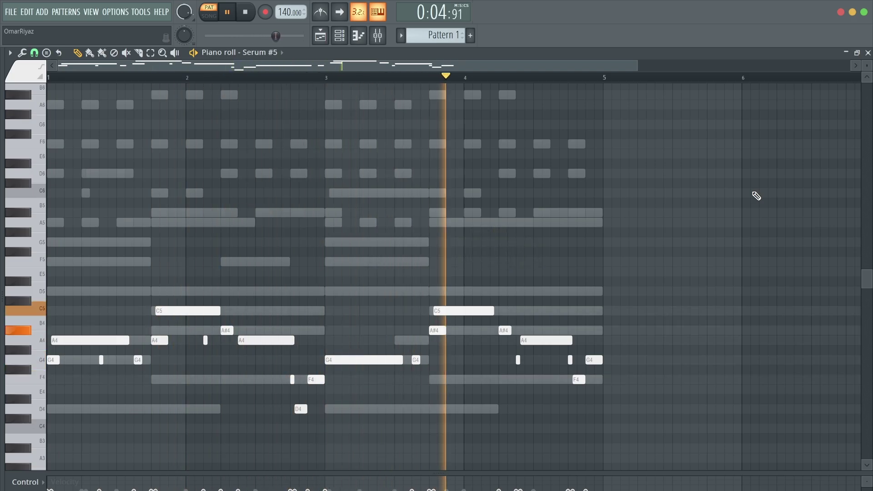
# Step: Audition bells from the !6s YEAT DRUMKIT folder and add !6 Bell - Classic as a channel with D5 held through four bars
pyautogui.click(340, 35)
pyautogui.hotkey('alt', 'F8')
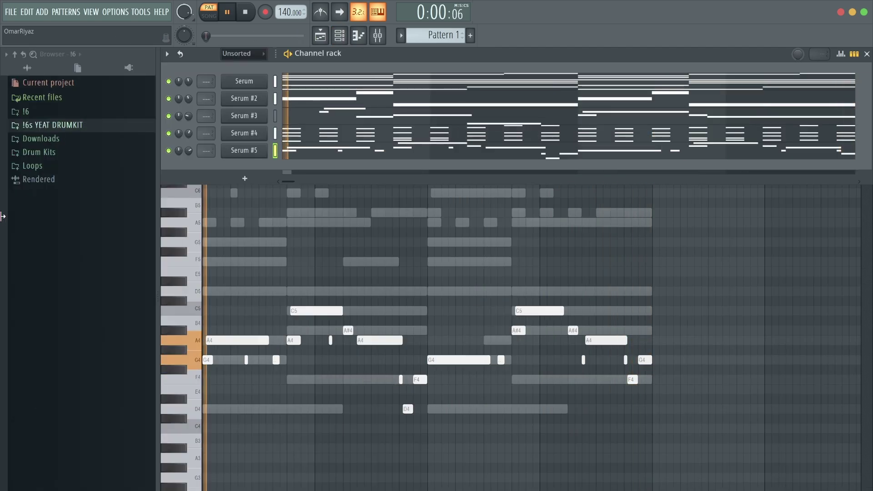
pyautogui.click(88, 127)
pyautogui.scroll(-3, 88, 273)
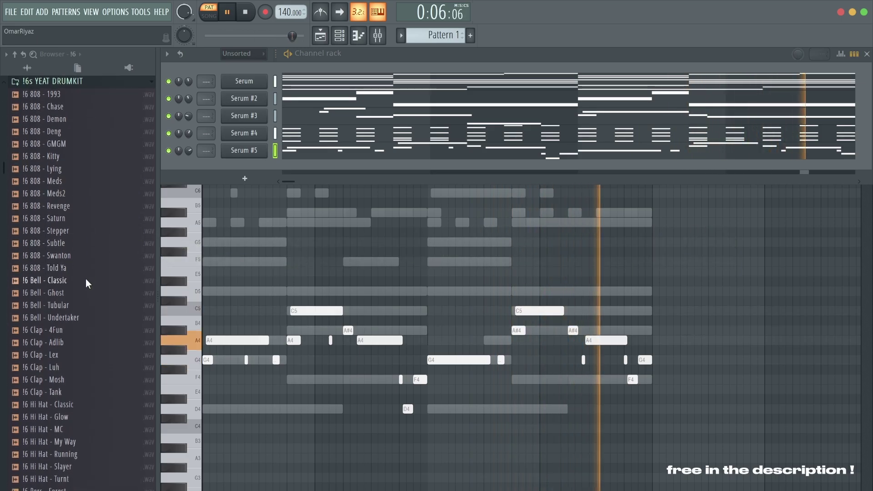
pyautogui.click(86, 280)
pyautogui.press('space')
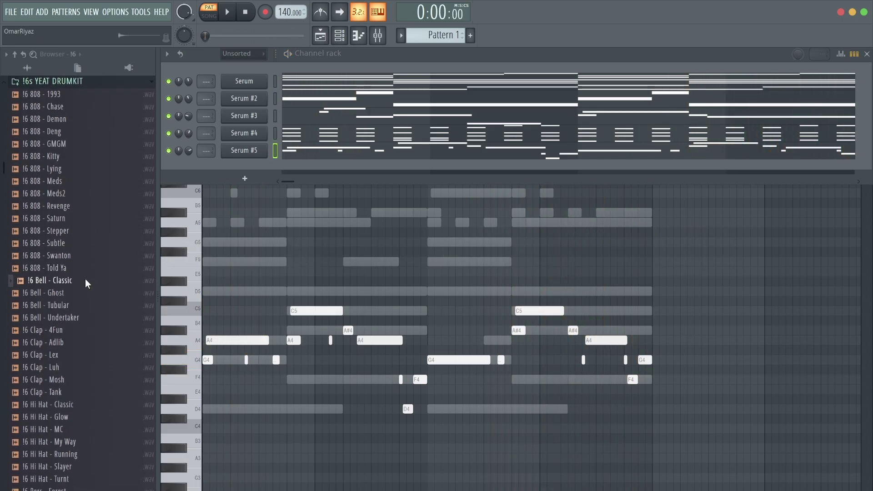
pyautogui.press('Down')
pyautogui.press('Down')
pyautogui.press('Down')
pyautogui.press('Up')
pyautogui.press('Up')
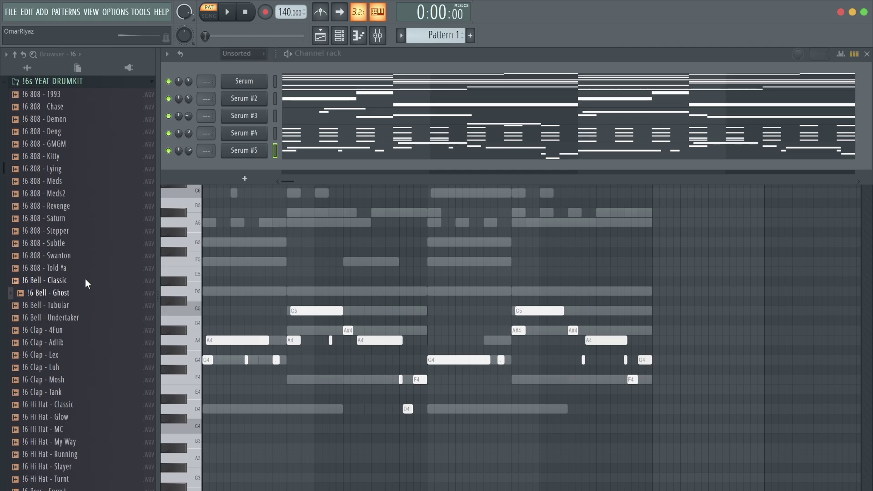
pyautogui.moveTo(85, 279); pyautogui.dragTo(110, 168)
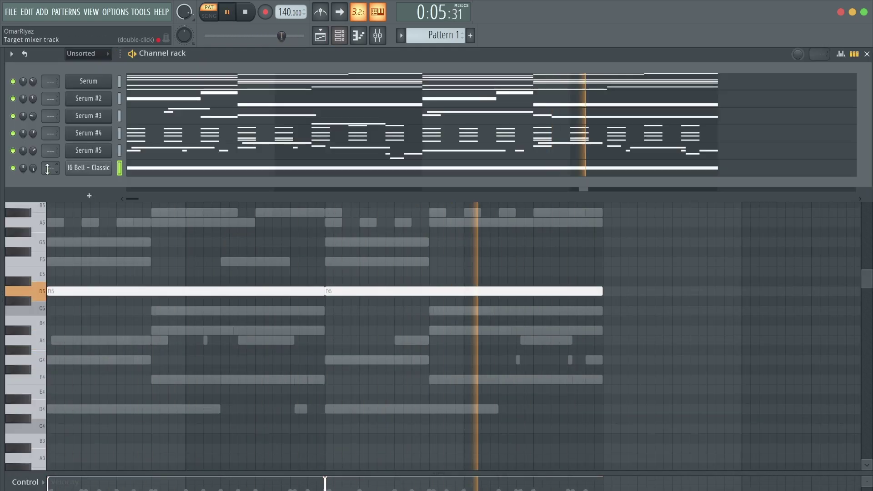
# Step: Set the tempo to 135 BPM and mute the Serum #3, Serum #4 and !6 Bell - Classic channels
pyautogui.press('space')
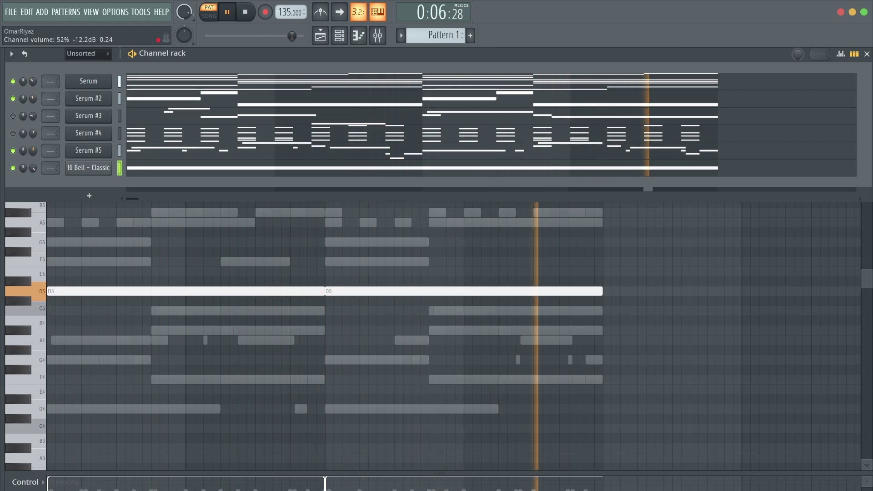
pyautogui.hotkey('alt', 'F8')
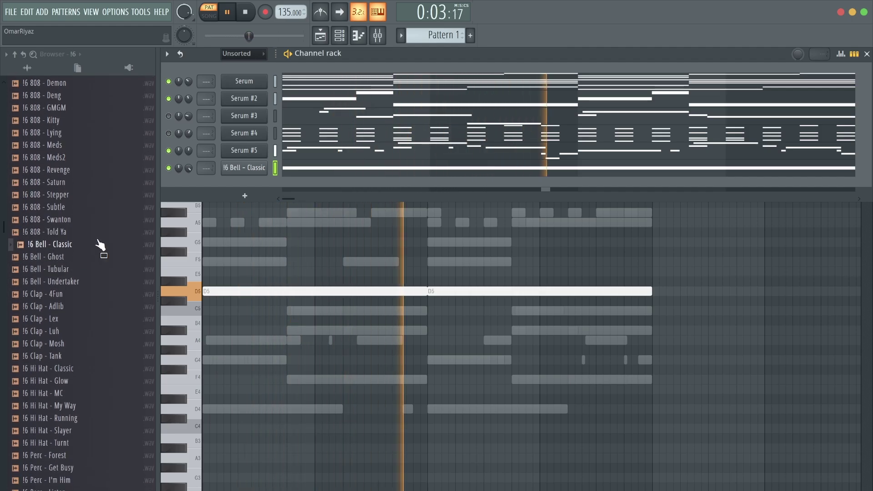
pyautogui.hotkey('alt', 'F8')
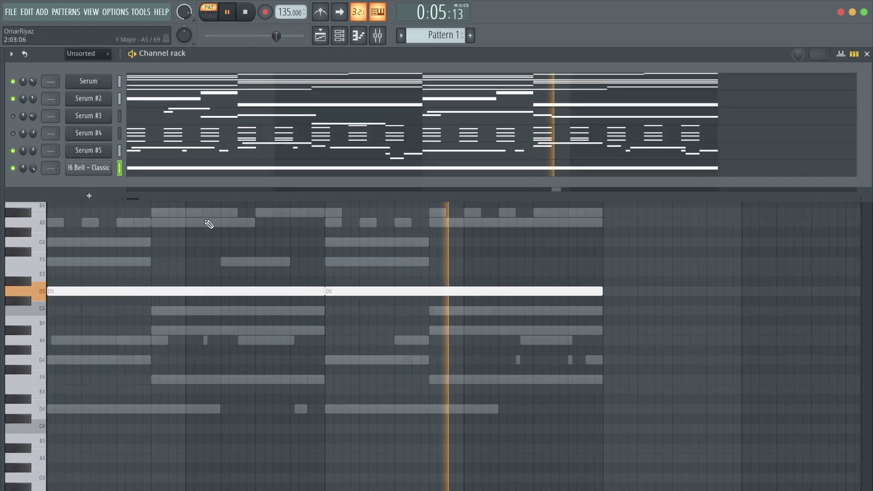
# Step: Audition the drum kit's hi-hats and add !6 Hi Hat - Classic as a channel with its first three steps on
pyautogui.hotkey('alt', 'F8')
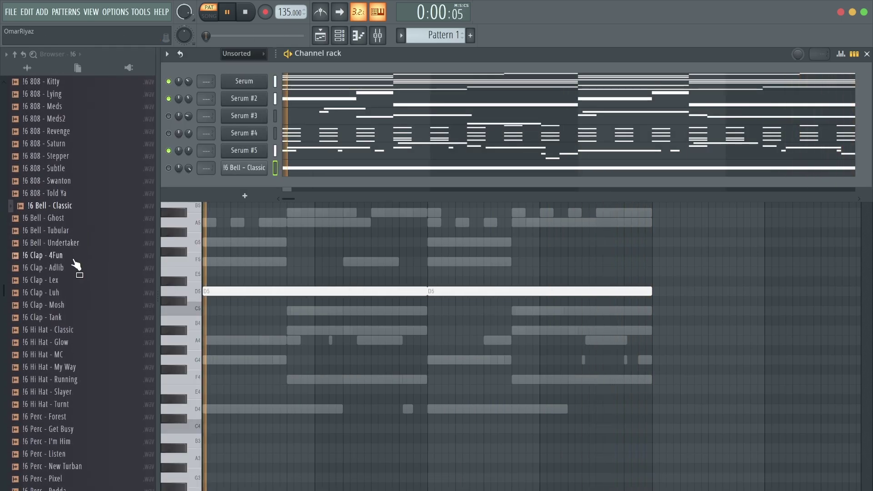
pyautogui.moveTo(77, 267); pyautogui.dragTo(75, 265)
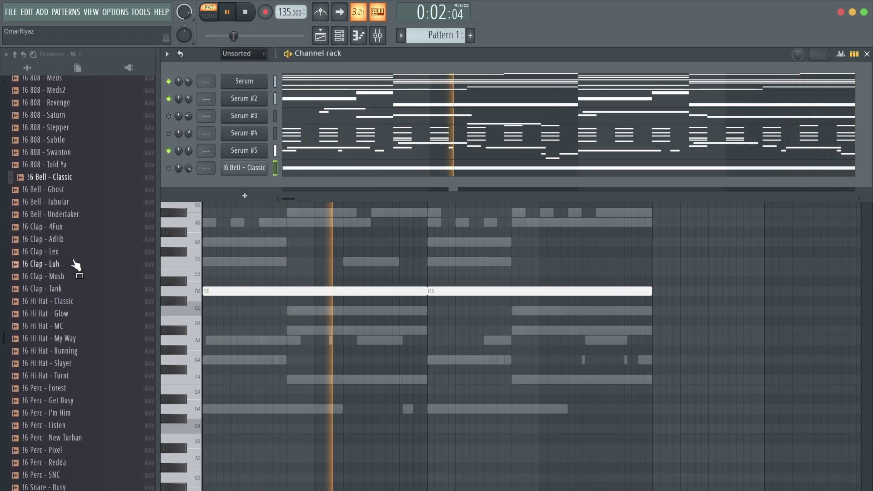
pyautogui.scroll(-3, 76, 265)
pyautogui.click(76, 262)
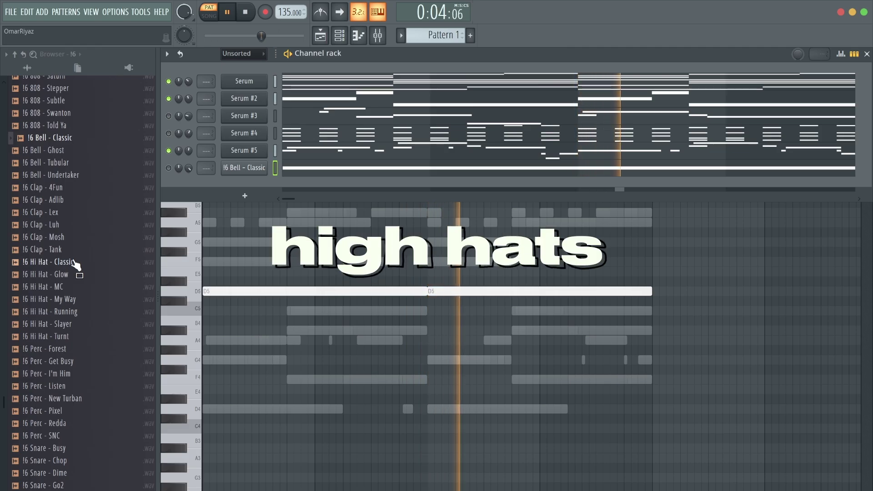
pyautogui.press('Down')
pyautogui.press('Down')
pyautogui.press('Down')
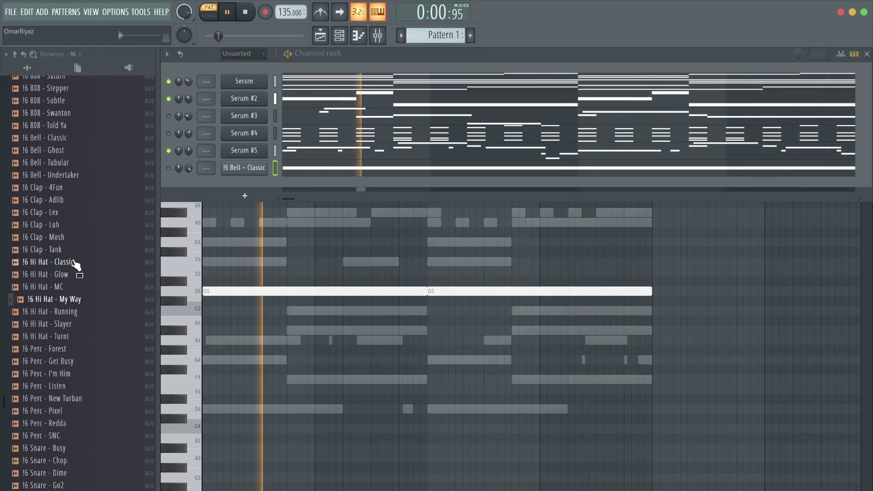
pyautogui.press('Down')
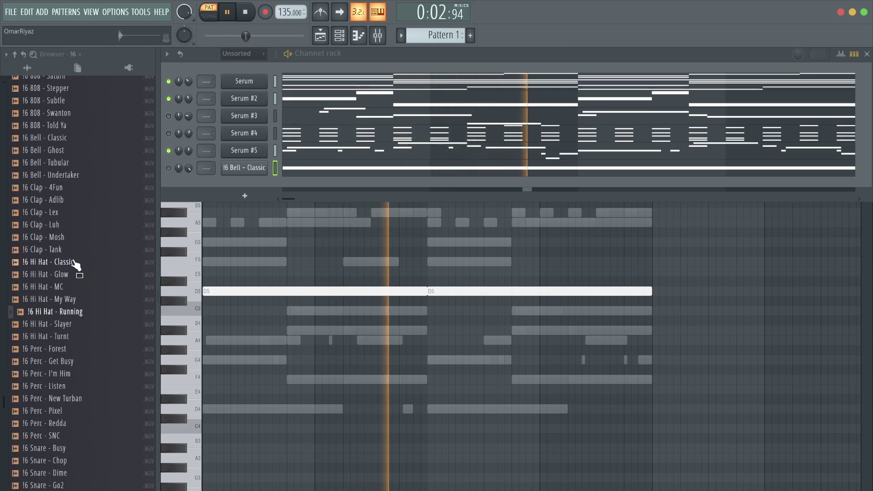
pyautogui.press('Down')
pyautogui.press('Down')
pyautogui.press('Up')
pyautogui.press('Up')
pyautogui.press('Up')
pyautogui.press('Up')
pyautogui.press('Up')
pyautogui.press('Up')
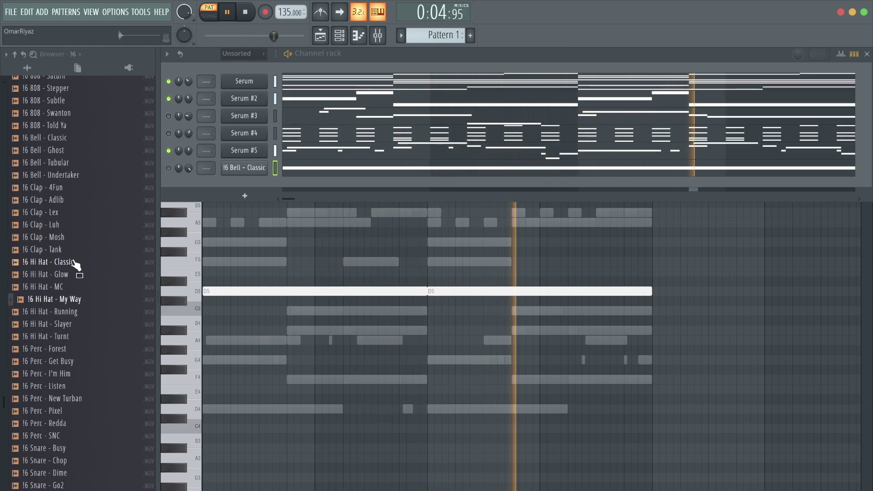
pyautogui.moveTo(76, 265); pyautogui.dragTo(150, 185)
pyautogui.press('space')
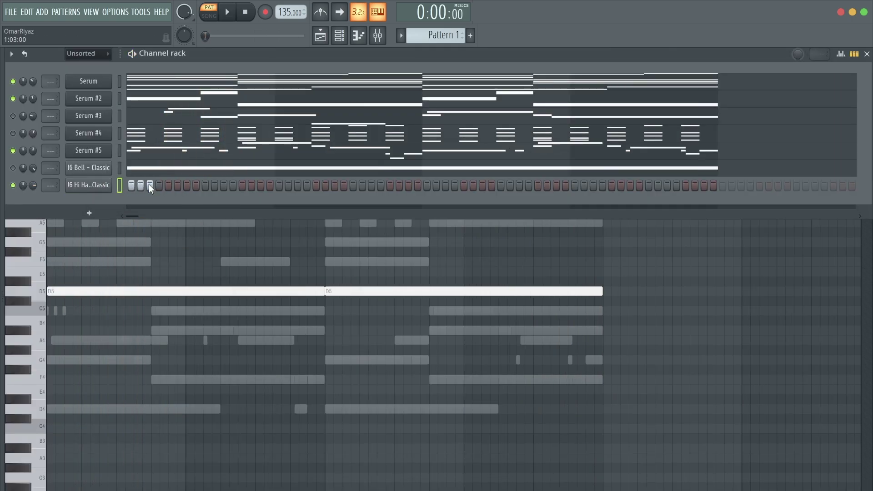
# Step: Repeat the three-hit hi-hat figure on every beat through the end of bar 4
pyautogui.rightClick(109, 192)
pyautogui.click(154, 187)
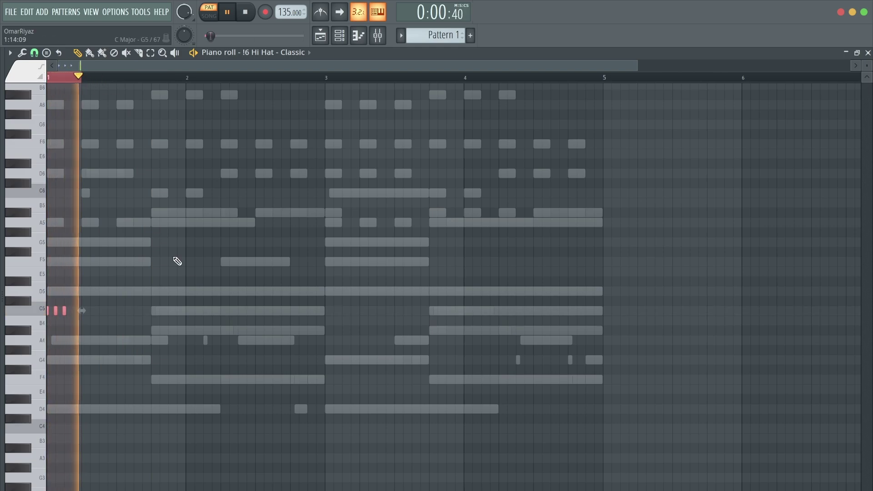
pyautogui.hotkey('ctrl', 'b')
pyautogui.hotkey('ctrl', 'b')
pyautogui.hotkey('ctrl', 'b')
pyautogui.hotkey('ctrl', 'b')
pyautogui.hotkey('ctrl', 'b')
pyautogui.hotkey('ctrl', 'b')
pyautogui.hotkey('ctrl', 'b')
pyautogui.hotkey('ctrl', 'b')
pyautogui.hotkey('ctrl', 'b')
pyautogui.hotkey('ctrl', 'b')
pyautogui.hotkey('ctrl', 'b')
pyautogui.hotkey('ctrl', 'b')
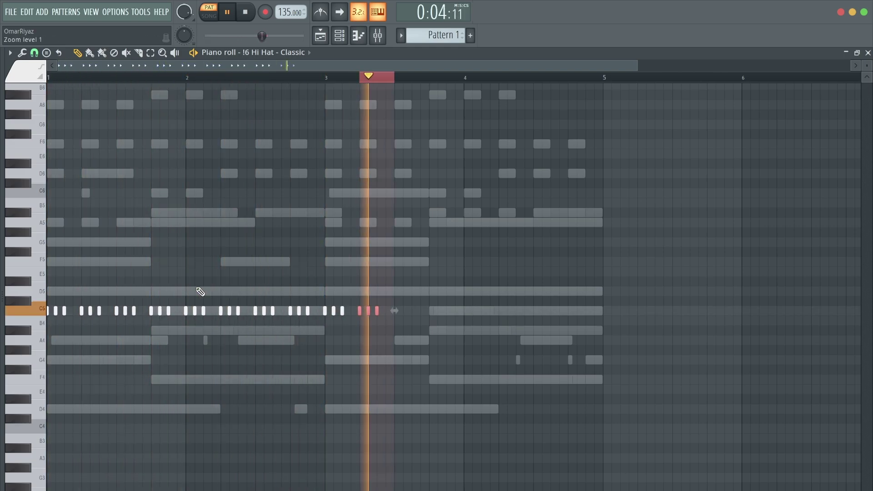
pyautogui.hotkey('ctrl', 'b')
pyautogui.hotkey('ctrl', 'b')
pyautogui.hotkey('ctrl', 'b')
pyautogui.hotkey('ctrl', 'd')
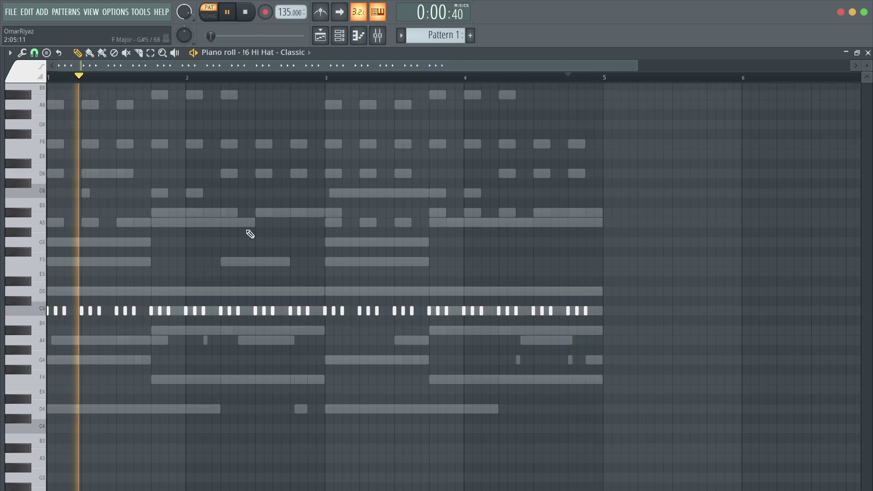
# Step: Route the !6 Hi Hat - Classic channel to mixer insert 1 with Effectrix and M Autopan, and set its channel volume to 68%
pyautogui.press('F6')
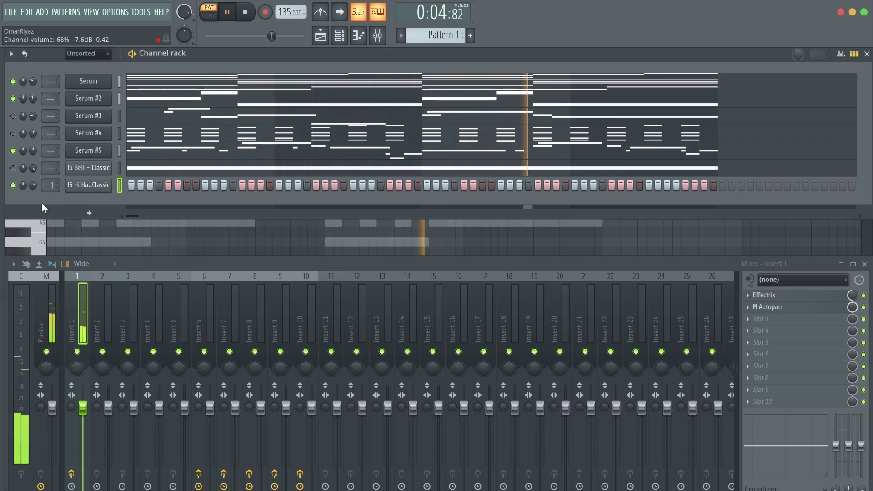
# Step: Audition the kit's claps and add !6 Clap - Adlib as a channel with a hit on beat 3 of each of the four bars
pyautogui.hotkey('alt', 'F8')
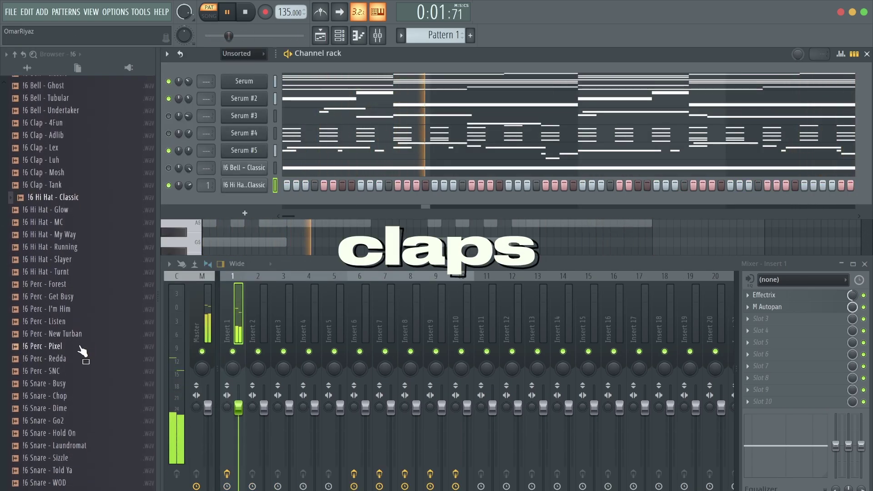
pyautogui.scroll(-2, 86, 300)
pyautogui.scroll(2, 87, 236)
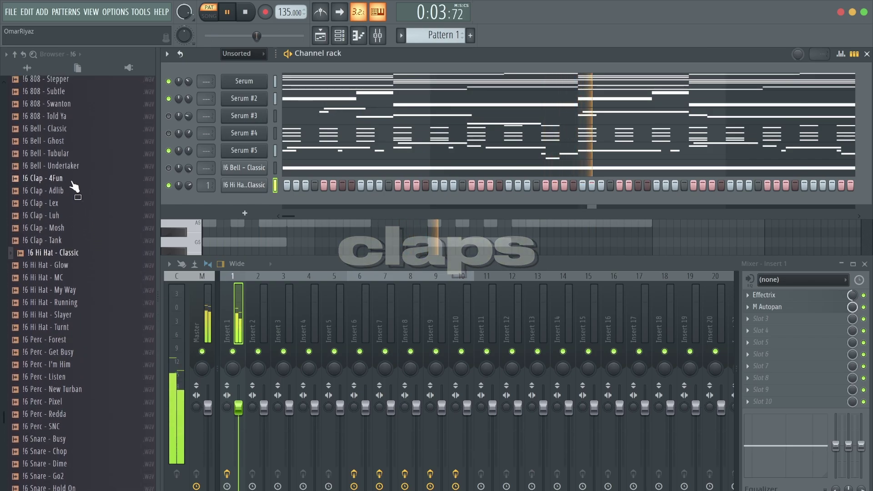
pyautogui.click(76, 179)
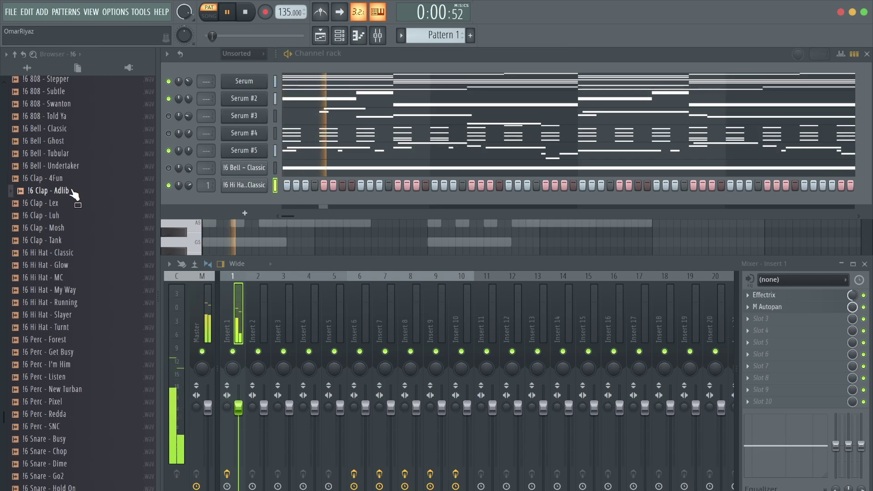
pyautogui.moveTo(66, 195); pyautogui.dragTo(235, 222)
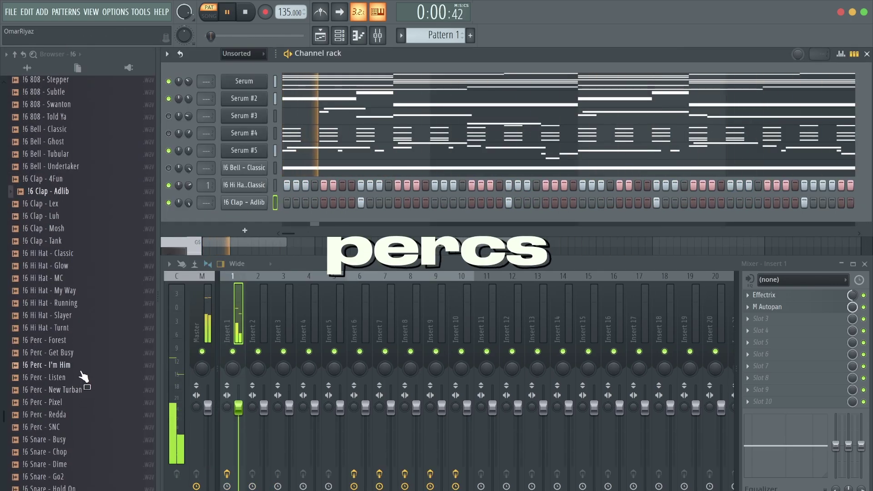
# Step: Audition the kit's percs and add !6 Perc - I'm Him as a channel with hits on beat 4 of bars 1 and 3
pyautogui.press('Down')
pyautogui.press('Down')
pyautogui.press('Down')
pyautogui.press('Down')
pyautogui.press('Down')
pyautogui.press('Down')
pyautogui.press('Down')
pyautogui.press('Down')
pyautogui.press('Down')
pyautogui.press('Down')
pyautogui.press('Down')
pyautogui.press('Down')
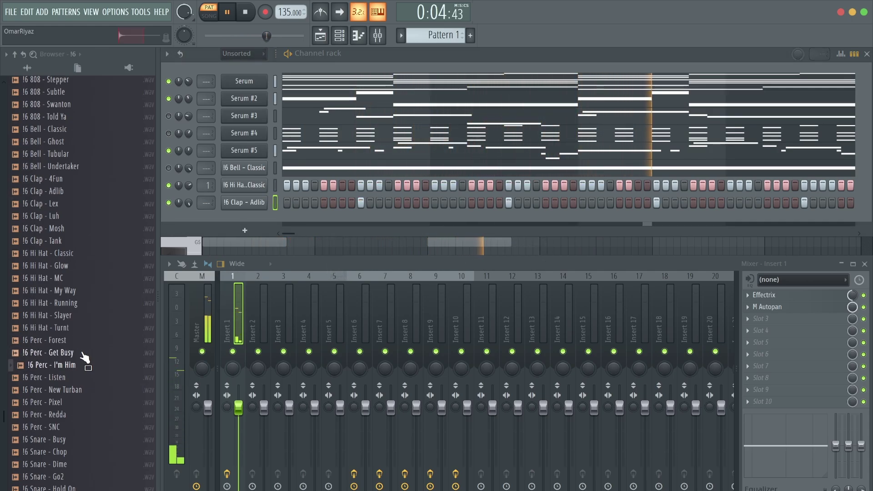
pyautogui.moveTo(79, 356); pyautogui.dragTo(212, 220)
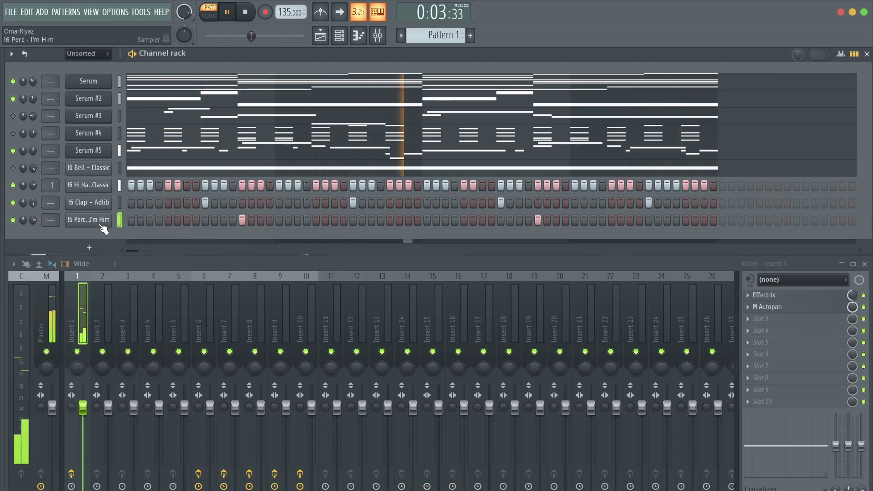
# Step: Set both !6 Perc - I'm Him notes to D#5 in the piano roll and return to the channel rack
pyautogui.rightClick(98, 220)
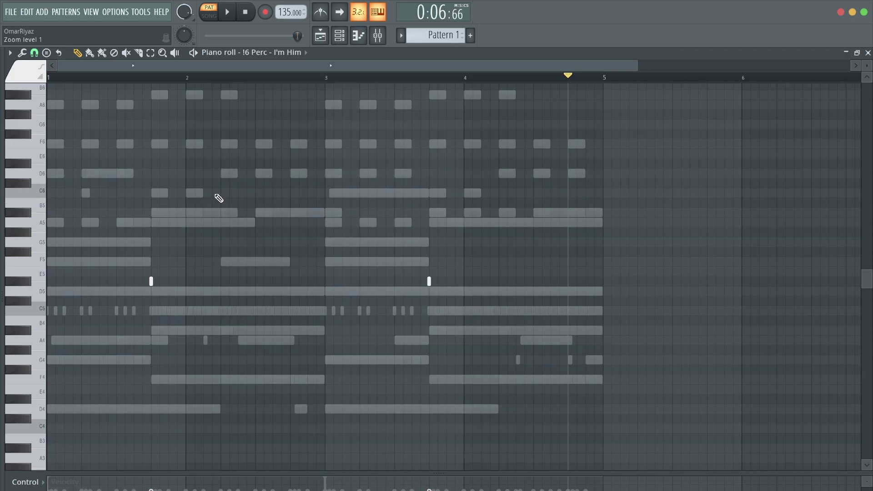
pyautogui.press('space')
pyautogui.click(358, 35)
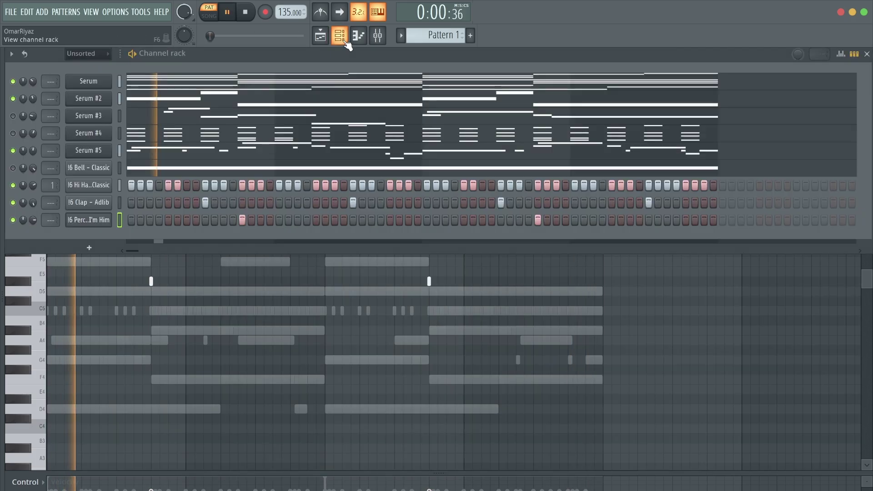
# Step: Audition the perc samples from !6 Perc - SNC back to !6 Perc - Listen against the playing pattern
pyautogui.hotkey('alt', 'F8')
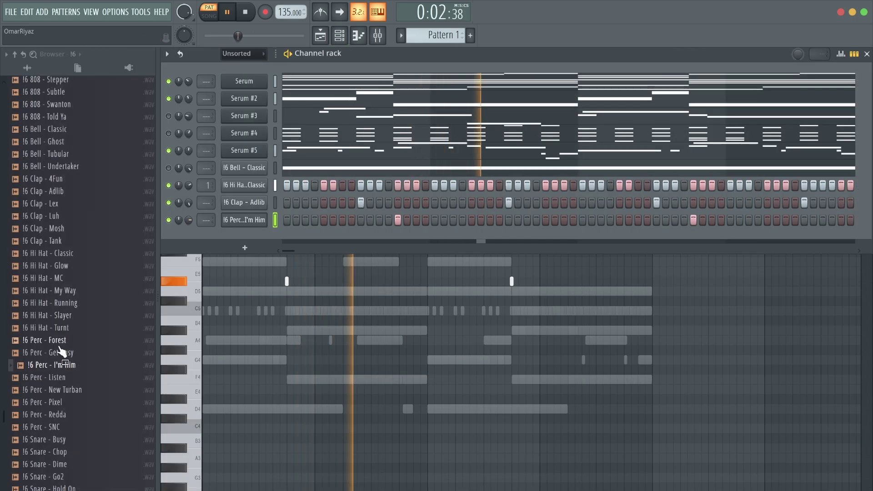
pyautogui.scroll(-1, 59, 318)
pyautogui.moveTo(68, 410); pyautogui.dragTo(70, 418)
pyautogui.click(71, 397)
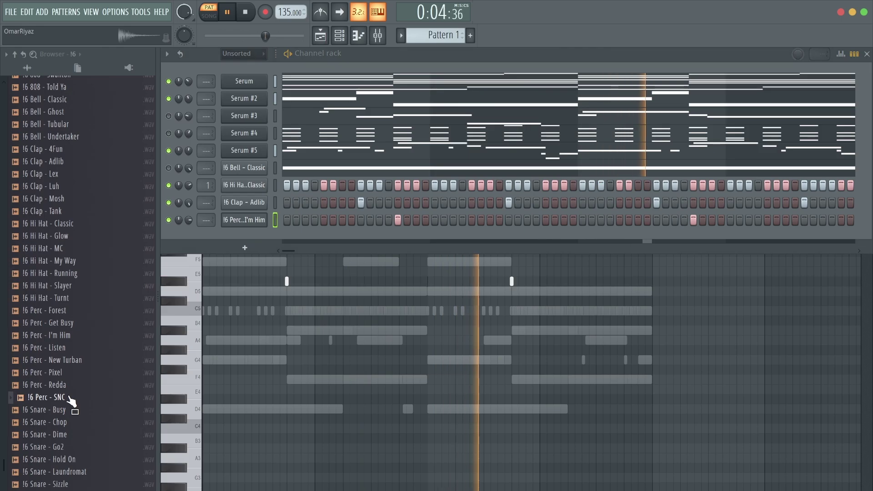
pyautogui.press('Up')
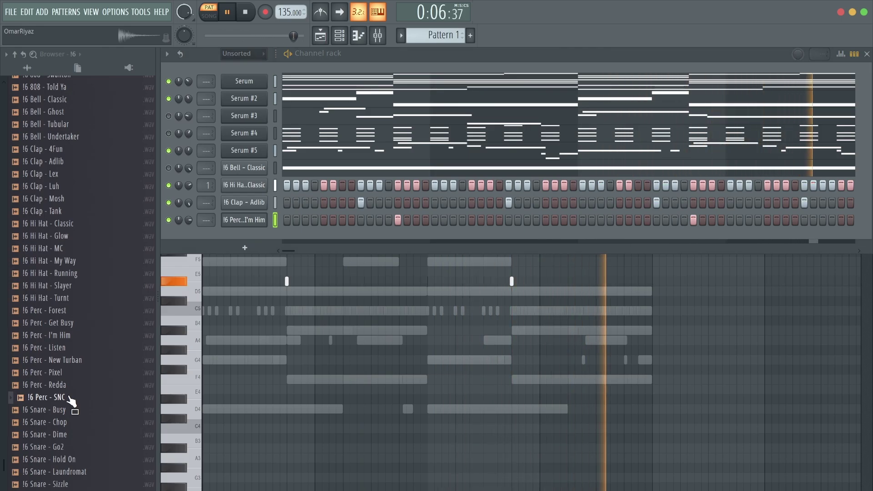
pyautogui.press('Up')
pyautogui.press('Up')
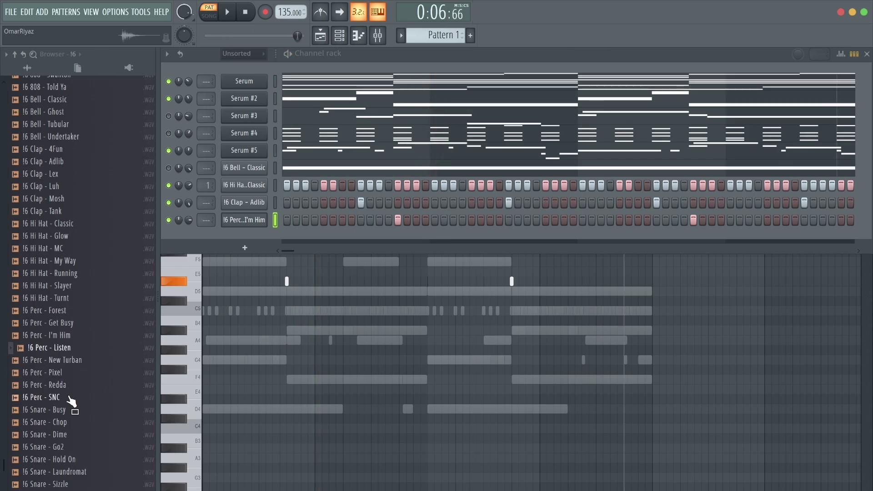
# Step: Audition the kit's remaining percs and first snares, and add !6 Snare - Dime as a channel above the perc
pyautogui.press('Down')
pyautogui.press('Down')
pyautogui.press('Down')
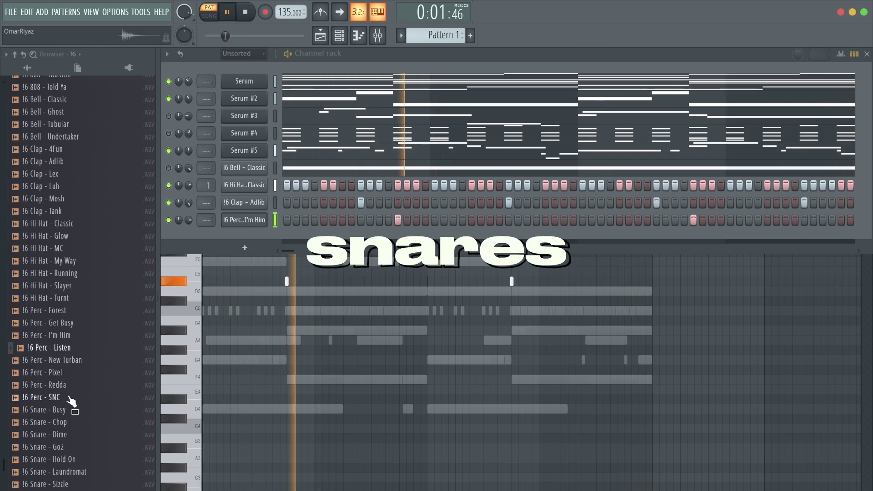
pyautogui.press('Down')
pyautogui.press('Down')
pyautogui.press('Down')
pyautogui.press('Down')
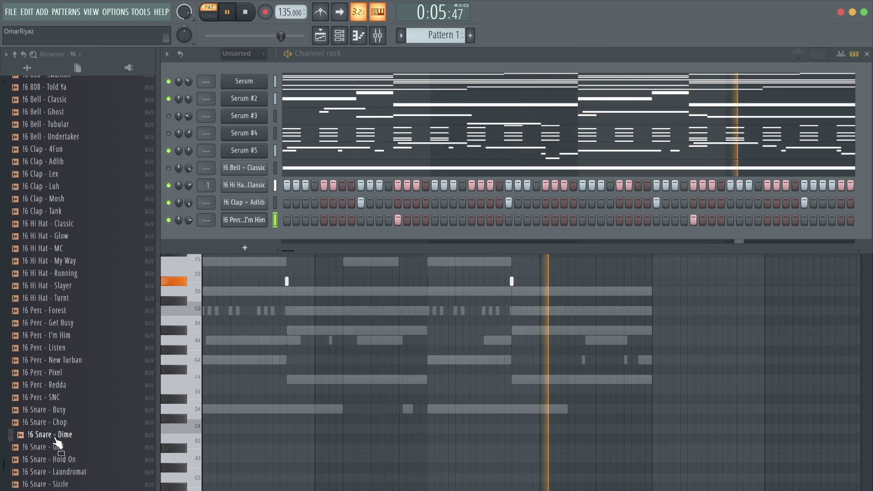
pyautogui.moveTo(59, 435); pyautogui.dragTo(135, 220)
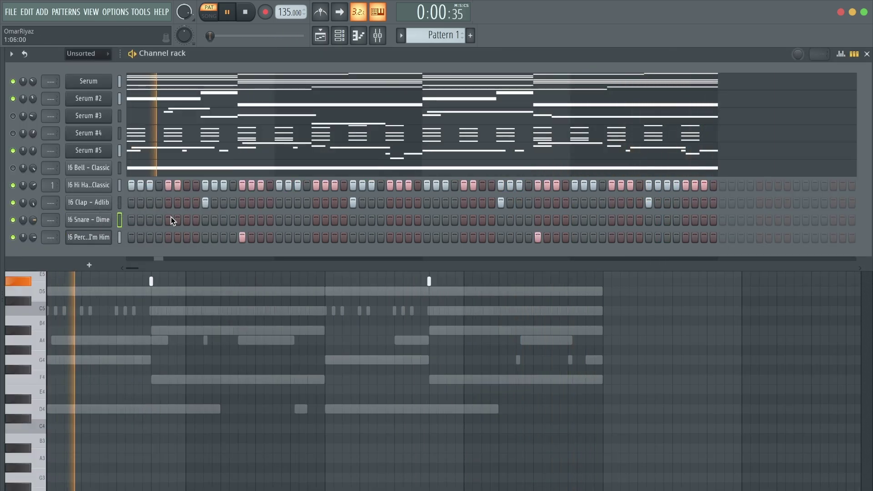
# Step: Copy the !6 Clap - Adlib steps onto the !6 Snare - Dime channel and mute the clap channel
pyautogui.rightClick(90, 200)
pyautogui.click(218, 213)
pyautogui.rightClick(91, 219)
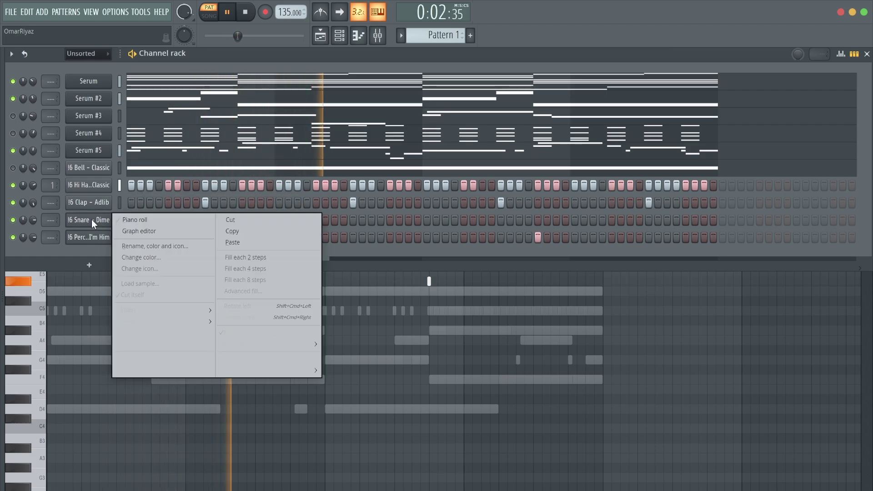
pyautogui.click(228, 242)
pyautogui.click(13, 203)
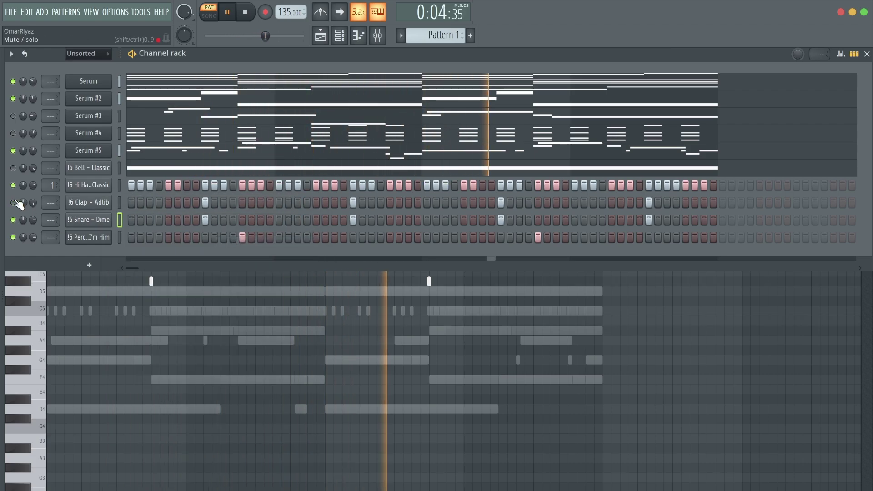
# Step: Replace the snare channel's sample with !6 Snare - Told Ya and add extra hits on steps 19 and 51
pyautogui.moveTo(9, 201)
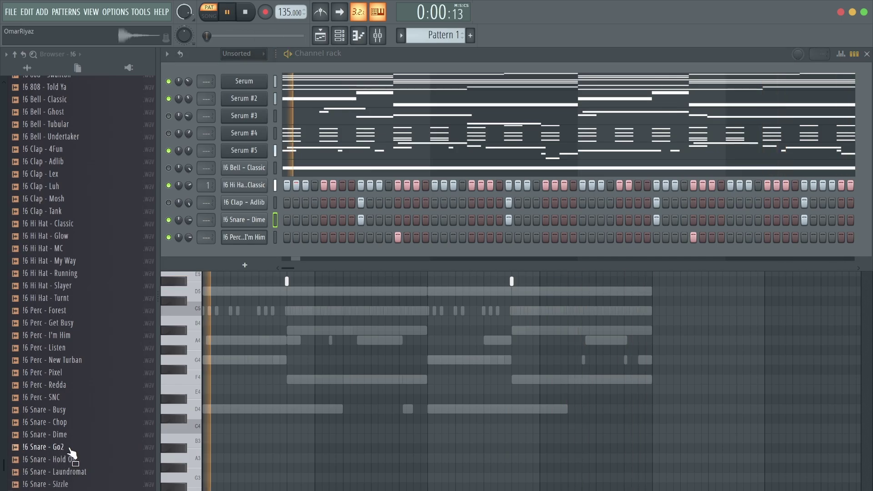
pyautogui.moveTo(71, 457); pyautogui.dragTo(244, 219)
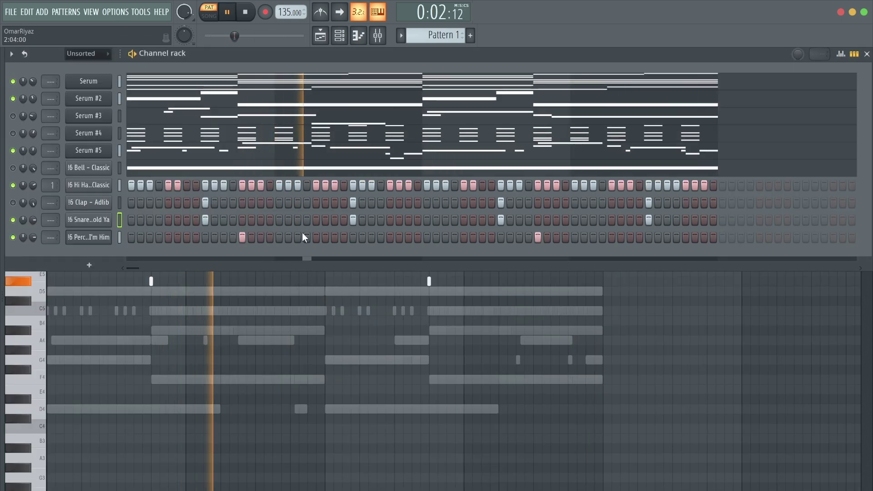
pyautogui.click(295, 220)
pyautogui.click(594, 220)
# Step: Compare the snare samples, load !6 Snare - Dime back into the snare channel and set its volume to 68%
pyautogui.moveTo(5, 391)
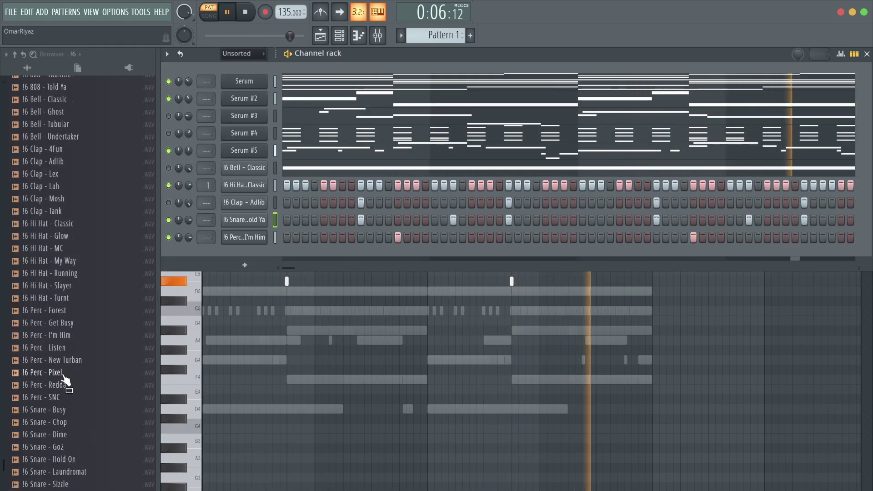
pyautogui.click(66, 460)
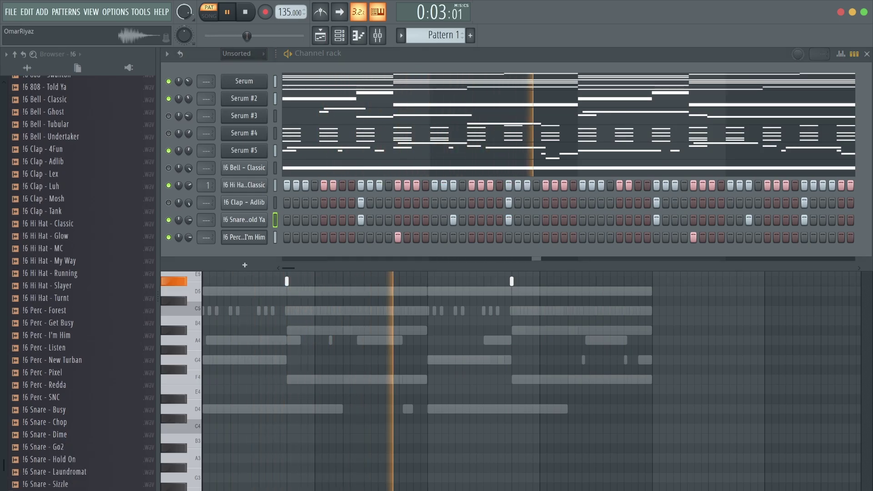
pyautogui.click(47, 434)
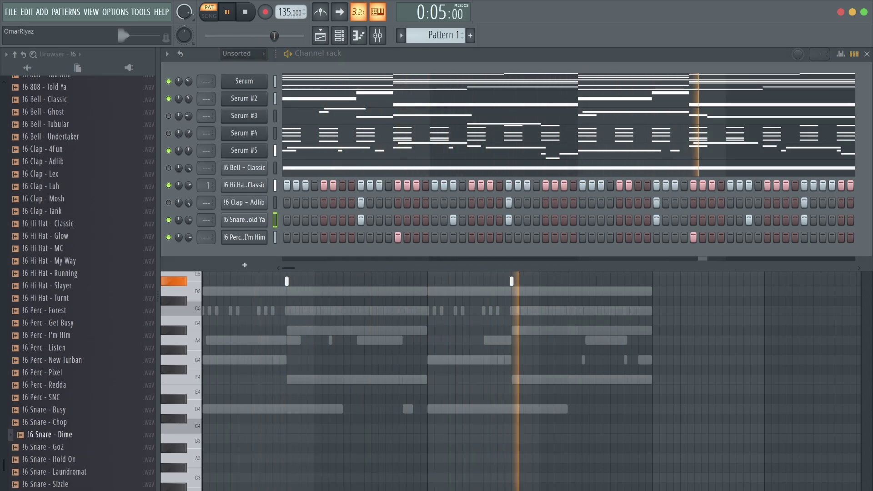
pyautogui.moveTo(47, 434); pyautogui.dragTo(275, 219)
pyautogui.hotkey('alt', 'F8')
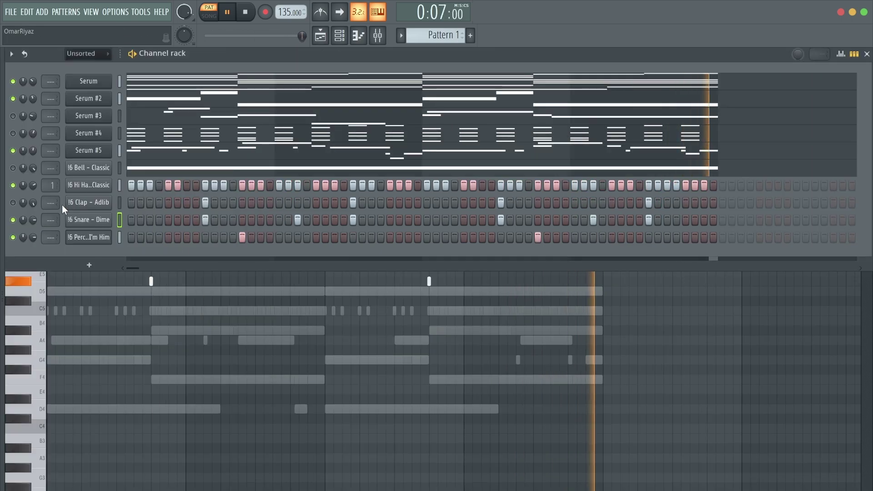
pyautogui.moveTo(31, 222); pyautogui.dragTo(31, 228)
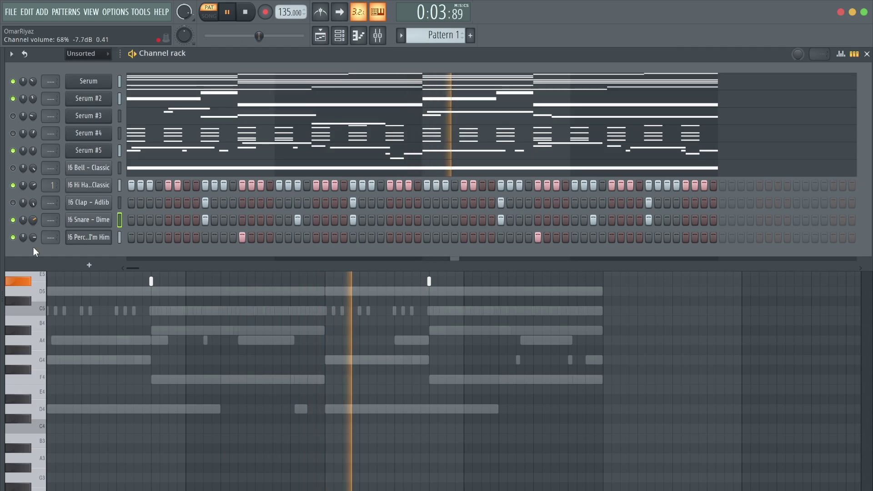
# Step: Audition the kit's 808s from !6 808 - 1993 downward and add !6 808 - Meds as a channel
pyautogui.hotkey('alt', 'F8')
pyautogui.scroll(4, 59, 345)
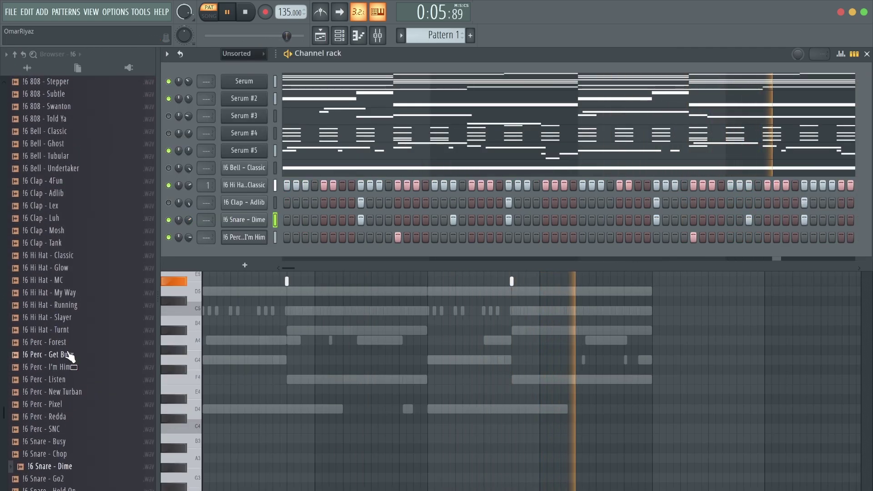
pyautogui.scroll(4, 59, 226)
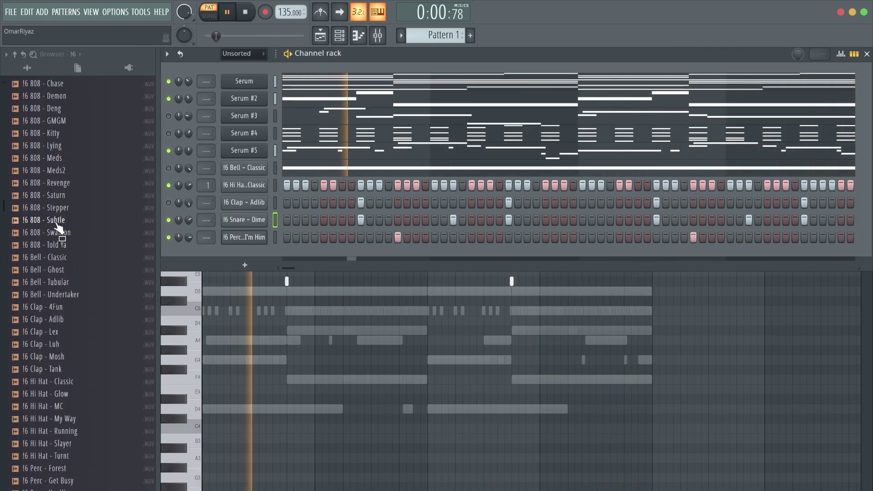
pyautogui.click(69, 122)
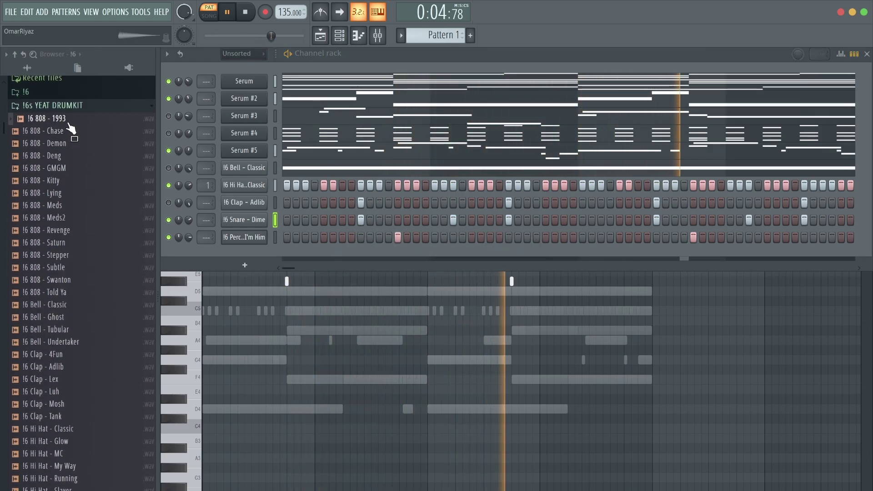
pyautogui.click(71, 130)
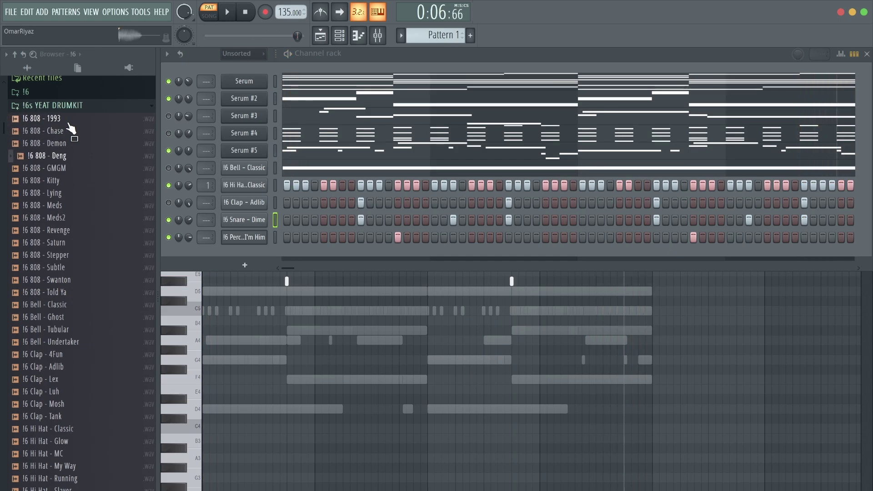
pyautogui.press('Down')
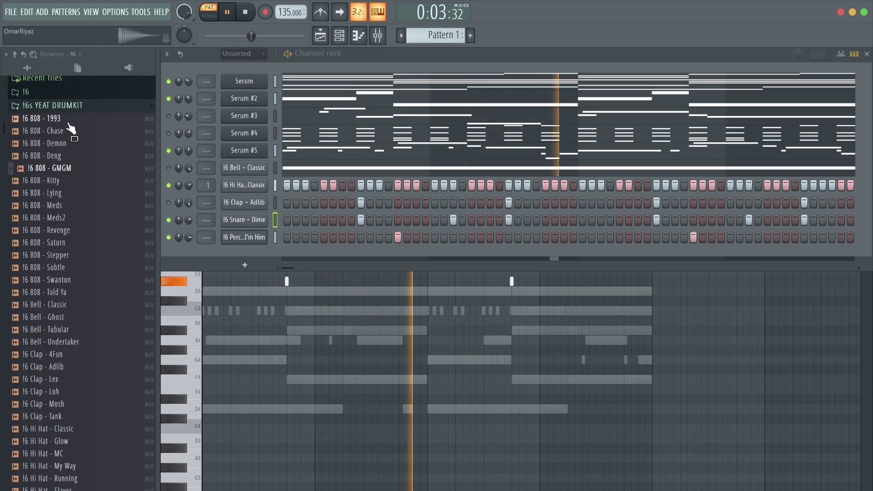
pyautogui.press('Down')
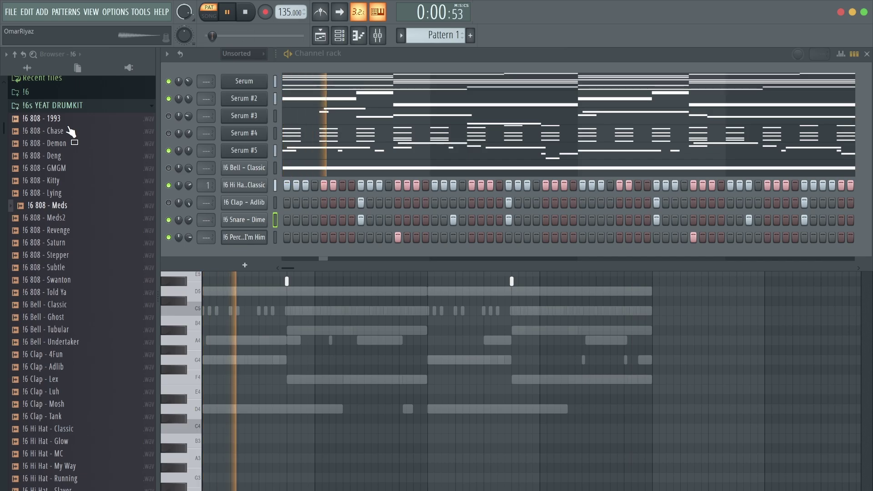
pyautogui.moveTo(71, 132); pyautogui.dragTo(101, 253)
# Step: Write a four-bar !6 808 - Meds bassline with D5, F5, G5, A#5, A#5, F5, G5, D5, C6, C6, and route it to mixer insert 2
pyautogui.rightClick(101, 253)
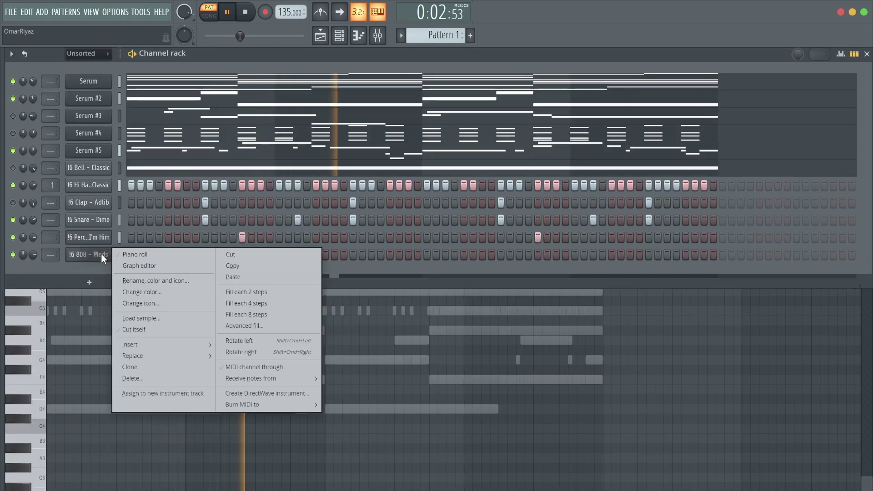
pyautogui.click(137, 255)
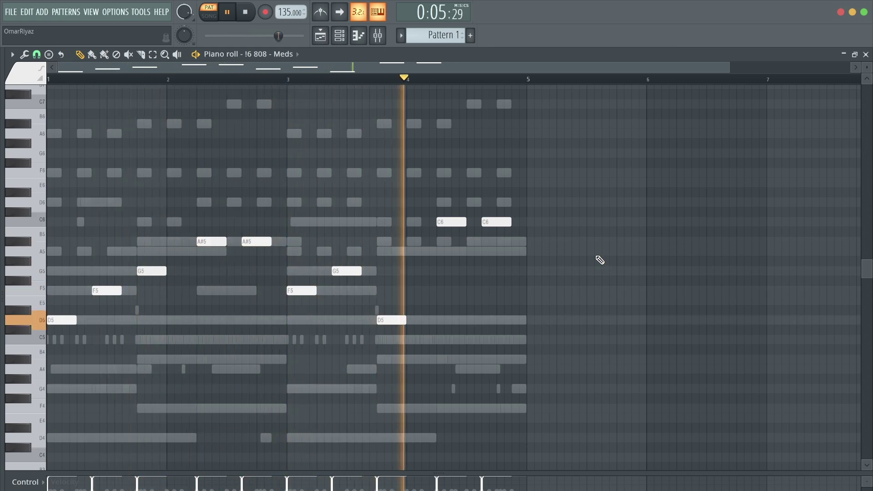
pyautogui.click(346, 38)
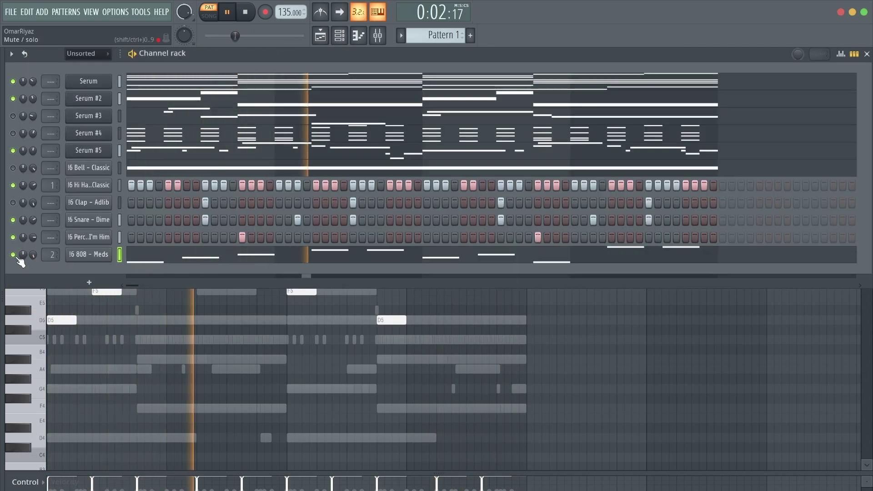
# Step: Mute the !6 Snare - Dime channel and unmute !6 Clap - Adlib in its place
pyautogui.click(13, 220)
pyautogui.click(13, 202)
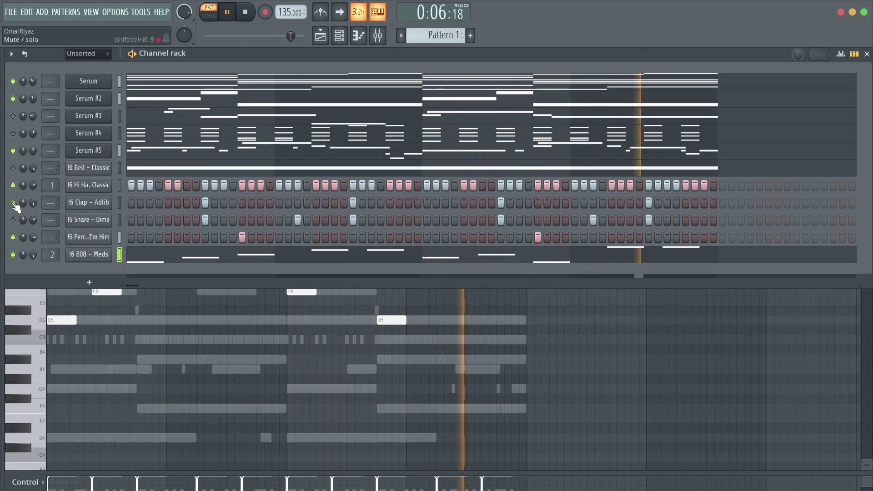
pyautogui.hotkey('alt', 'F8')
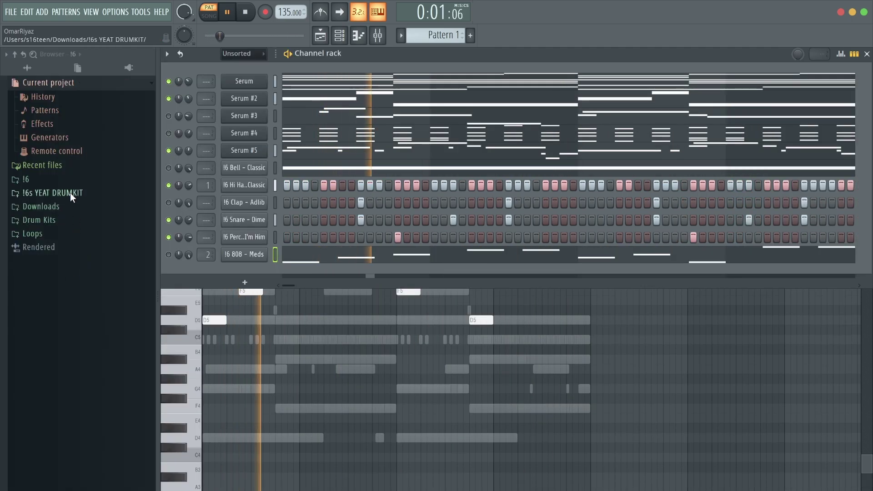
# Step: Audition the kit's 808s from !6 808 - Stepper through !6 808 - Told Ya and add !6 808 - Told Ya as a channel
pyautogui.scroll(-3, 67, 236)
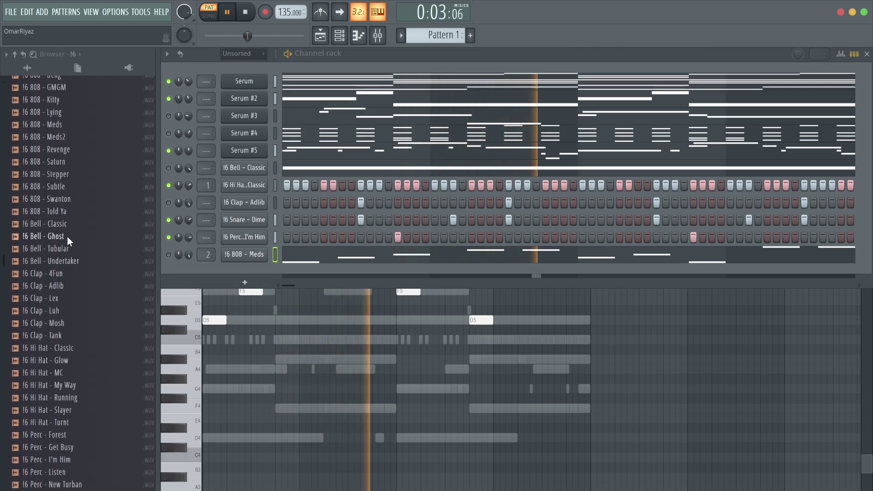
pyautogui.scroll(1, 68, 218)
pyautogui.click(69, 202)
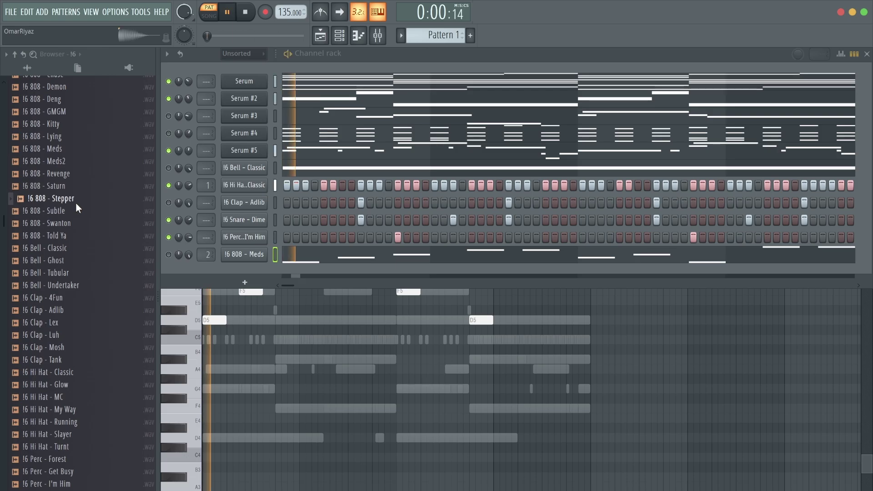
pyautogui.press('Down')
pyautogui.press('Down')
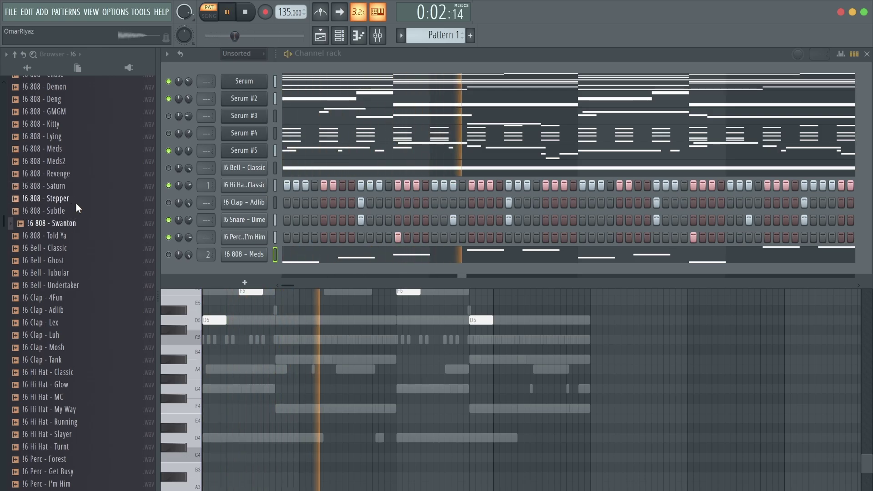
pyautogui.press('space')
pyautogui.press('Down')
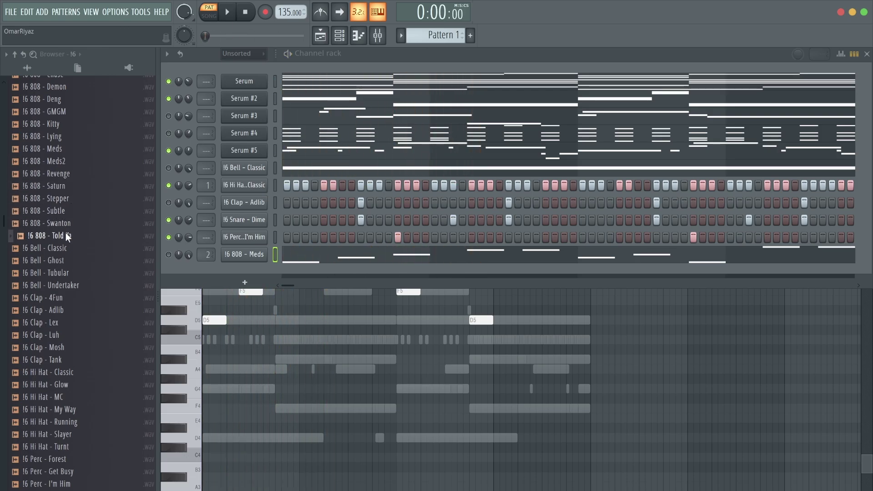
pyautogui.moveTo(67, 235); pyautogui.dragTo(173, 258)
pyautogui.moveTo(96, 266); pyautogui.dragTo(97, 269)
# Step: Write a !6 808 - Told Ya bassline with three G5 notes, two D#5 and one D5, and enable its volume envelope
pyautogui.rightClick(109, 269)
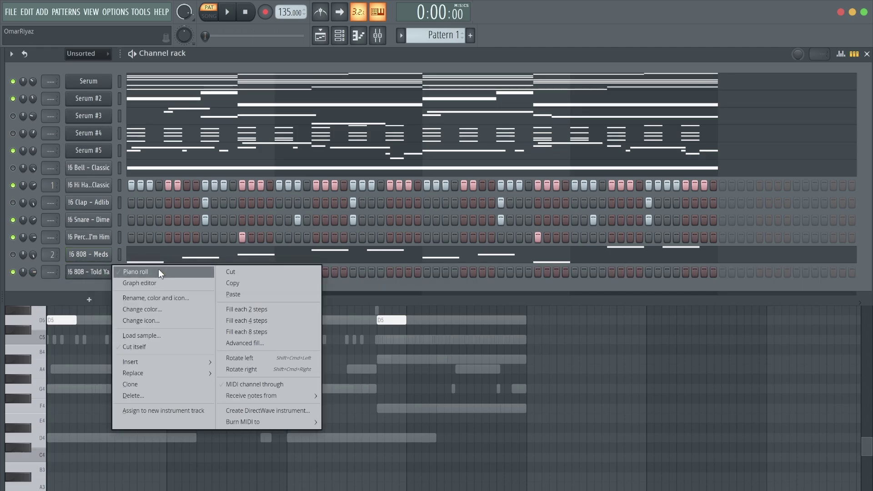
pyautogui.click(158, 269)
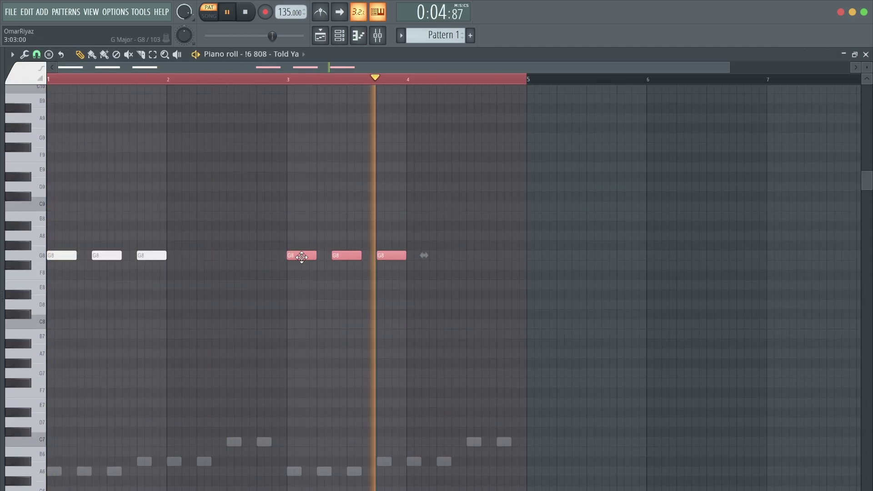
pyautogui.scroll(-3, 301, 258)
pyautogui.scroll(3, 301, 257)
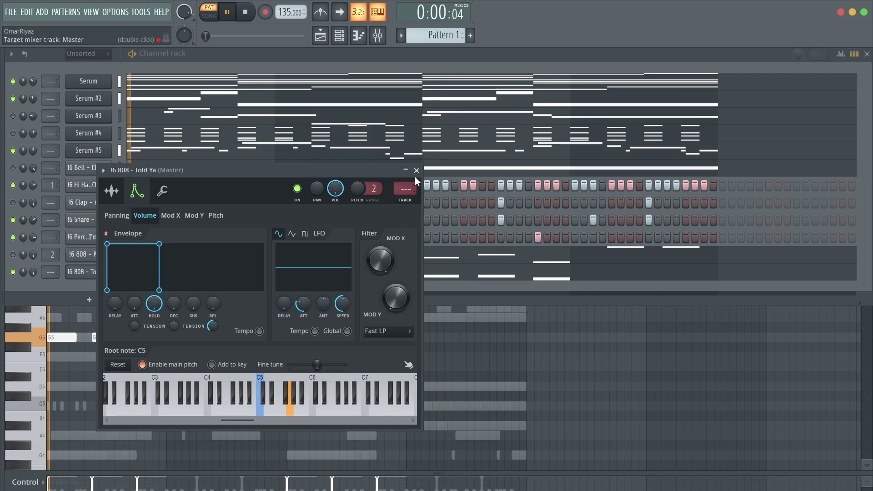
pyautogui.click(415, 176)
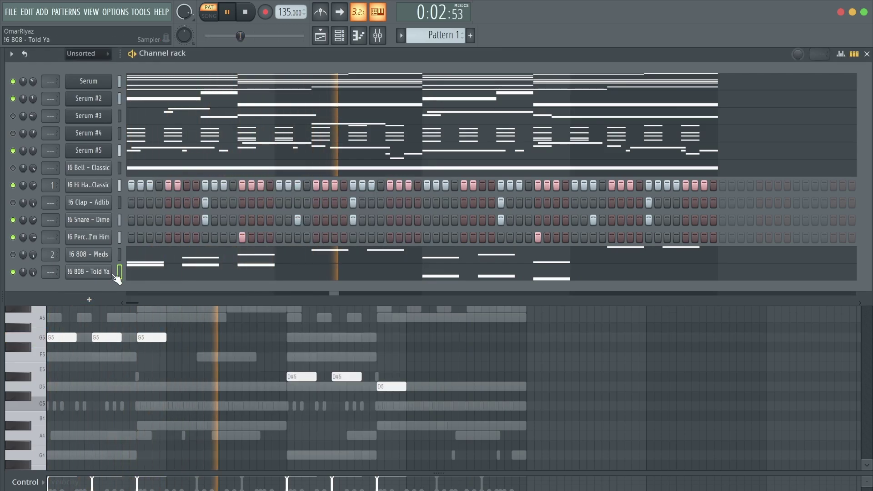
# Step: Clone the !6 808 - Told Ya channel, load !6 808 - Chase into the copy and open its piano roll
pyautogui.hotkey('alt', 'c')
pyautogui.hotkey('alt', 'F8')
pyautogui.scroll(5, 32, 244)
pyautogui.press('space')
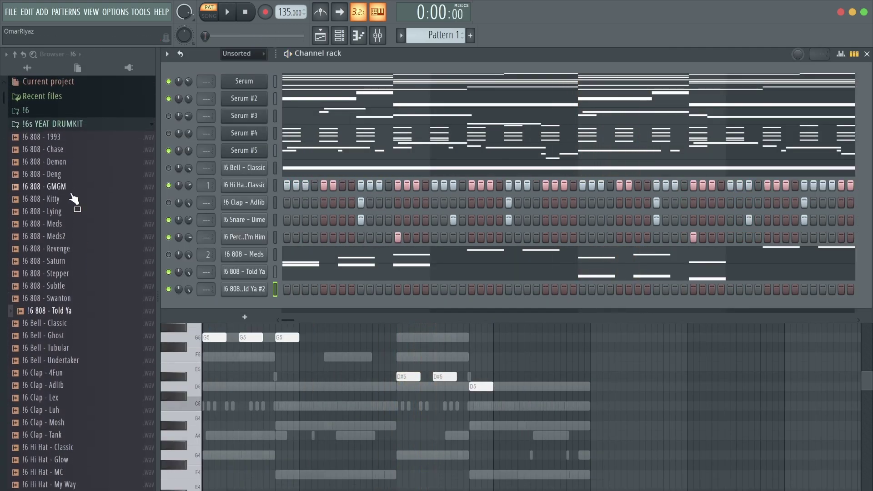
pyautogui.moveTo(55, 176); pyautogui.dragTo(102, 286)
pyautogui.rightClick(102, 286)
pyautogui.click(132, 288)
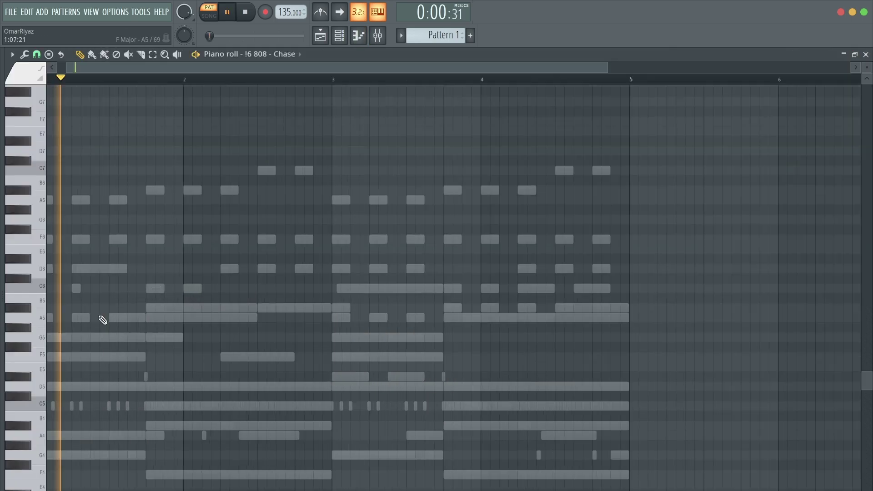
# Step: Write a !6 808 - Chase line across bars 1 and 2 with A5, F6, F5, F5, D5, D5, D5
pyautogui.click(166, 413)
pyautogui.press('space')
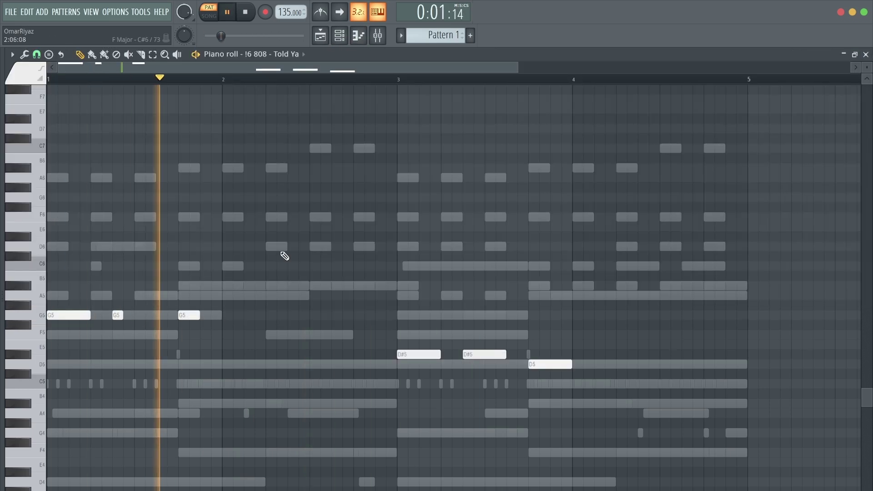
pyautogui.moveTo(202, 217); pyautogui.dragTo(238, 217)
pyautogui.moveTo(267, 335); pyautogui.dragTo(309, 334)
pyautogui.click(313, 363)
pyautogui.click(336, 364)
pyautogui.moveTo(367, 364); pyautogui.dragTo(396, 363)
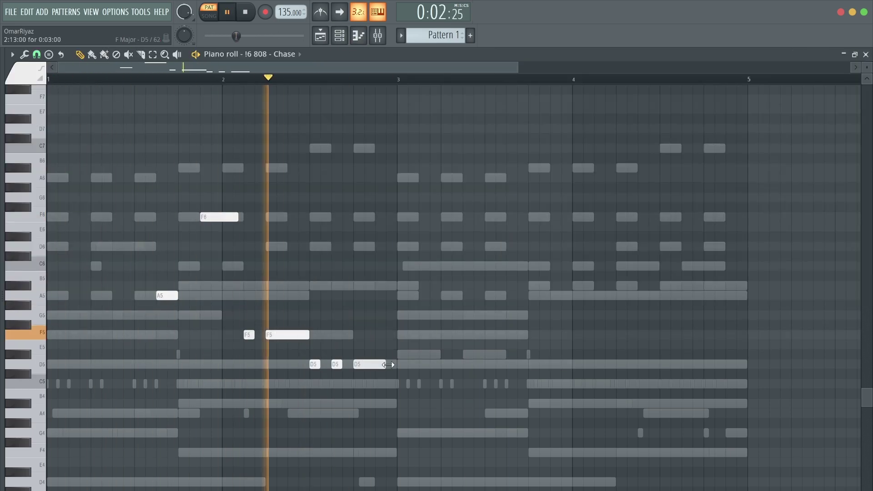
# Step: Add short slide notes on C6, D5 and A#4 to the !6 808 - Chase line in bars 1 and 2
pyautogui.press('space')
pyautogui.scroll(-2, 172, 278)
pyautogui.click(168, 226)
pyautogui.press('space')
pyautogui.click(292, 324)
pyautogui.click(348, 362)
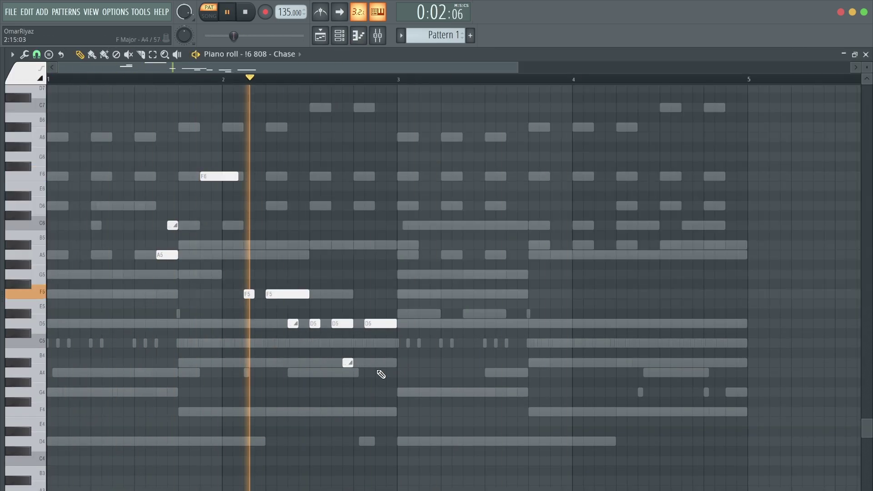
pyautogui.press('space')
pyautogui.scroll(3, 361, 171)
pyautogui.click(369, 108)
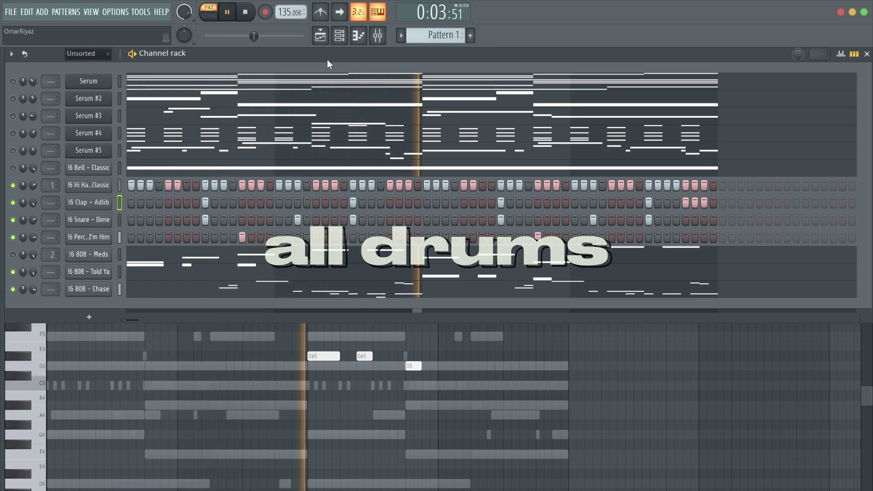
# Step: Compare the drum layers during playback by muting and unmuting !6 Clap - Adlib, !6 Snare - Dime and the three 808 channels
pyautogui.scroll(1, 51, 181)
pyautogui.click(13, 202)
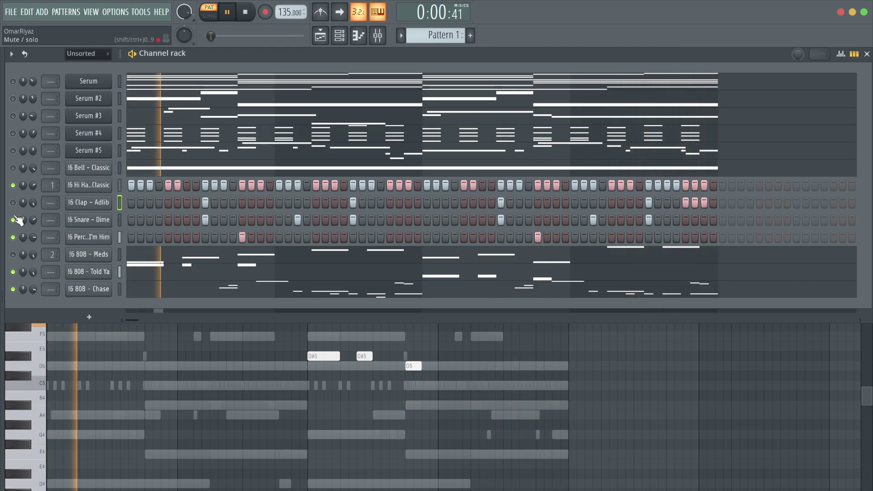
pyautogui.click(15, 276)
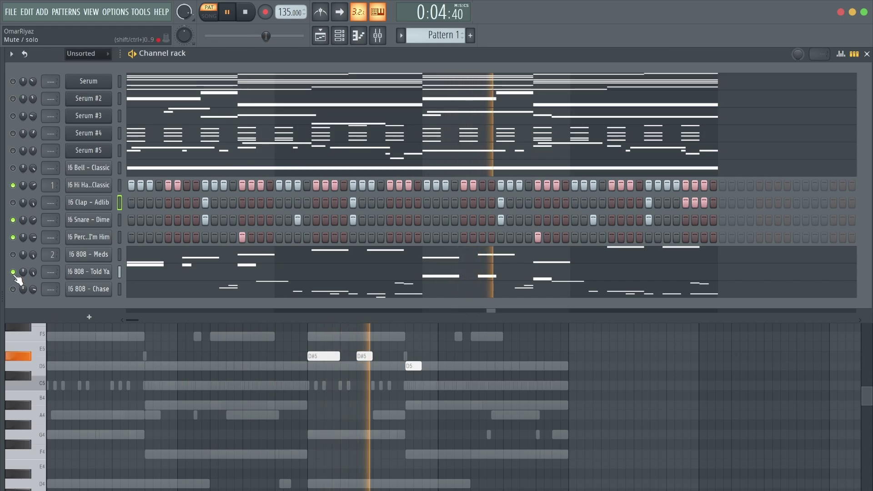
pyautogui.click(14, 202)
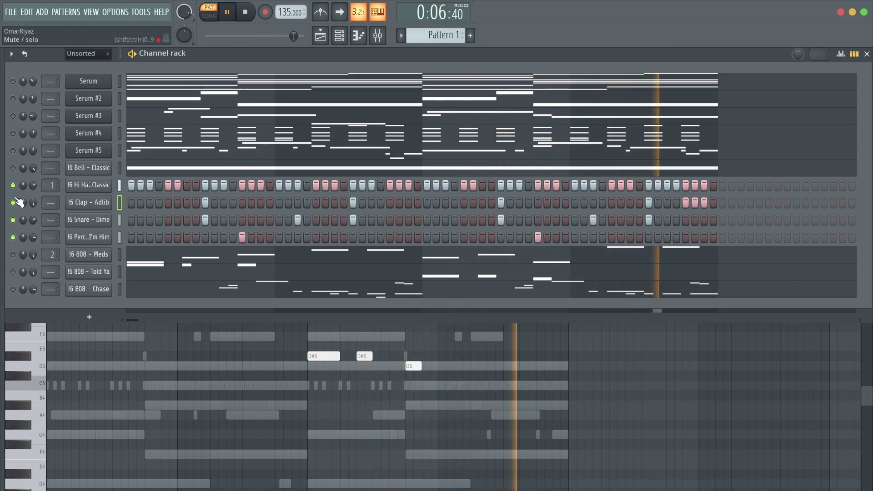
pyautogui.click(12, 254)
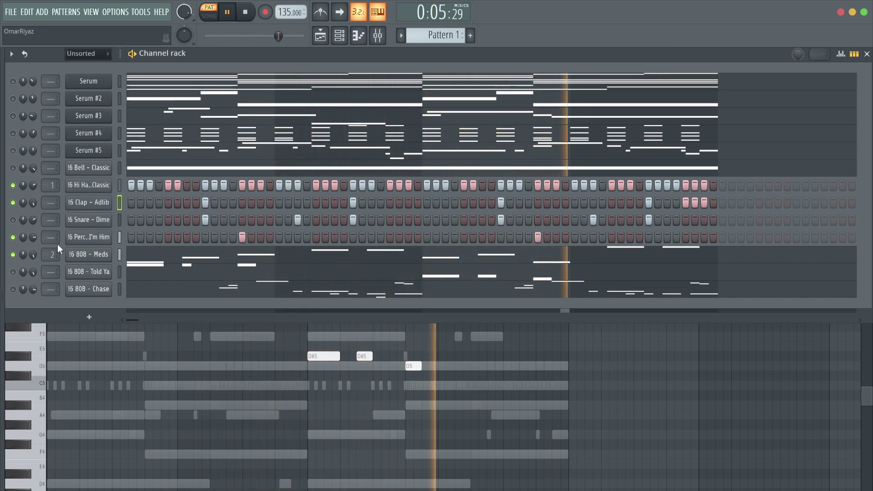
pyautogui.click(13, 254)
pyautogui.click(12, 272)
pyautogui.press('space')
pyautogui.click(12, 254)
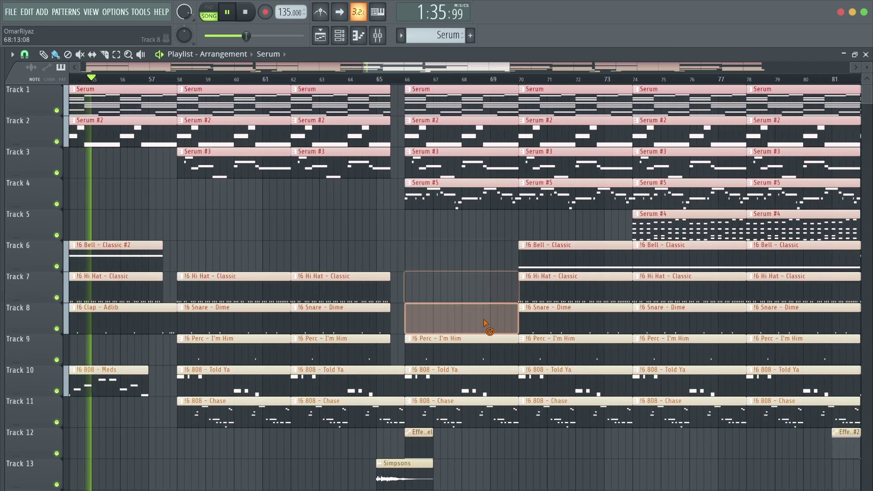
# Step: Clear the drum and 808 clips on tracks 7 to 11 from bars 66 to 73 and place !6 Bell - Classic on track 6 at bar 66
pyautogui.moveTo(485, 323)
pyautogui.mouseDown()
pyautogui.moveTo(485, 412)
pyautogui.moveTo(543, 423)
pyautogui.moveTo(561, 389)
pyautogui.moveTo(577, 311)
pyautogui.moveTo(566, 257)
pyautogui.moveTo(449, 257)
pyautogui.mouseUp()
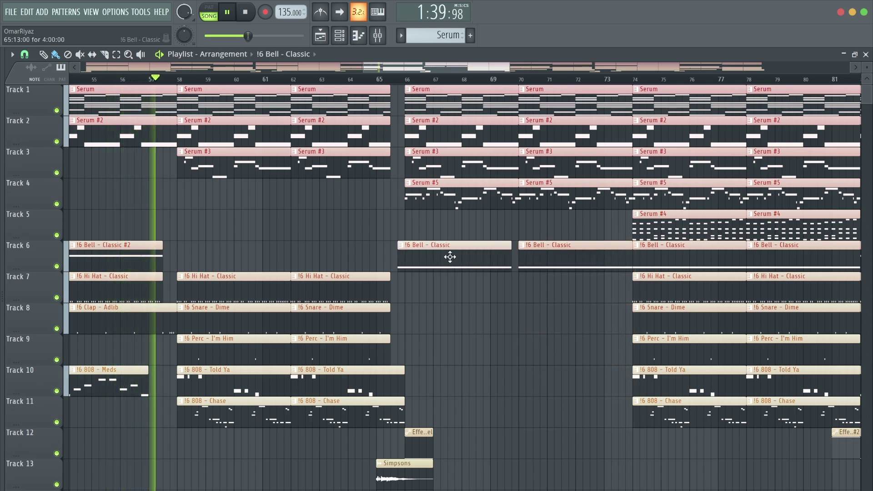
pyautogui.scroll(-3, 385, 215)
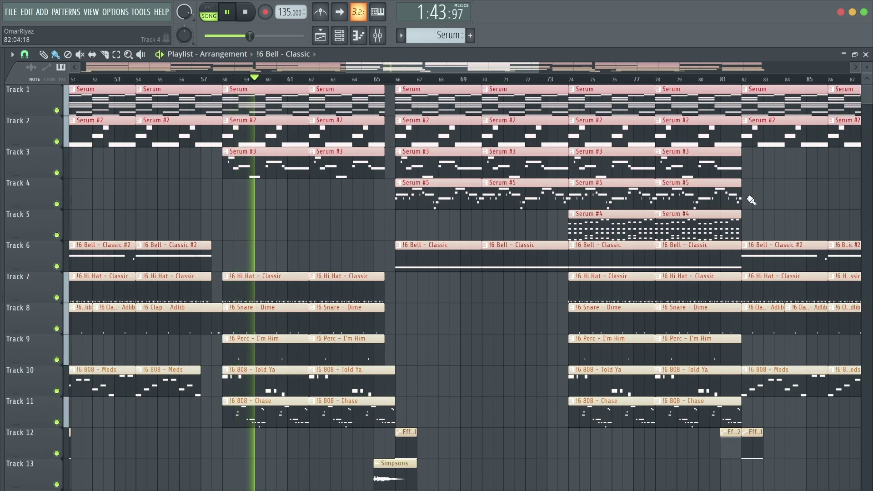
pyautogui.scroll(2, 750, 199)
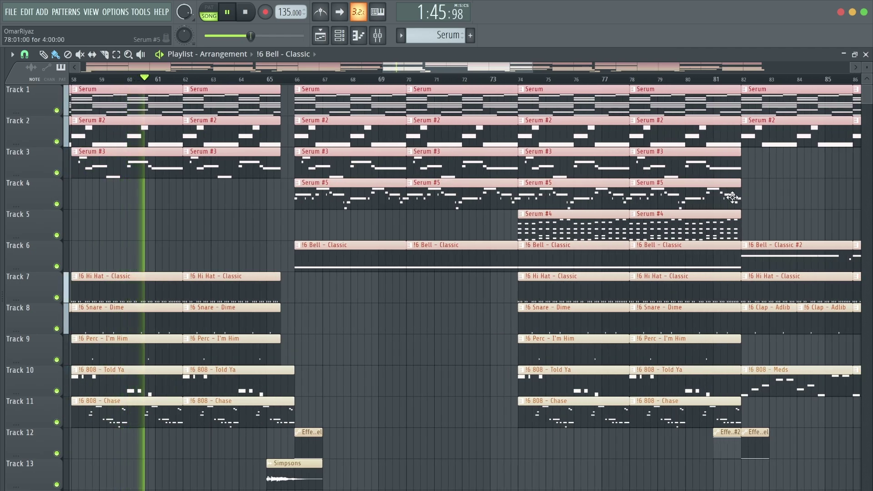
# Step: Delete the hi-hat, snare, perc and 808 clips on tracks 7 to 11 from bars 74 to 81
pyautogui.hscroll(1, 495, 218)
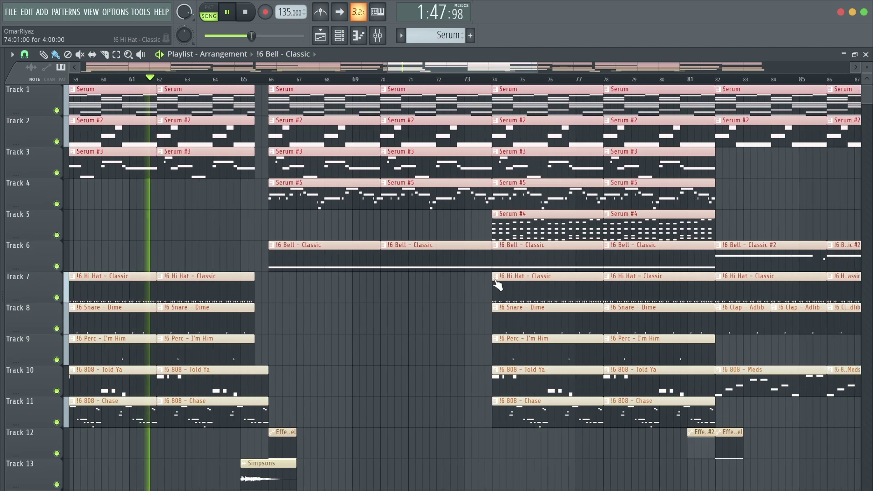
pyautogui.rightClick(497, 284)
pyautogui.rightClick(637, 364)
pyautogui.rightClick(574, 328)
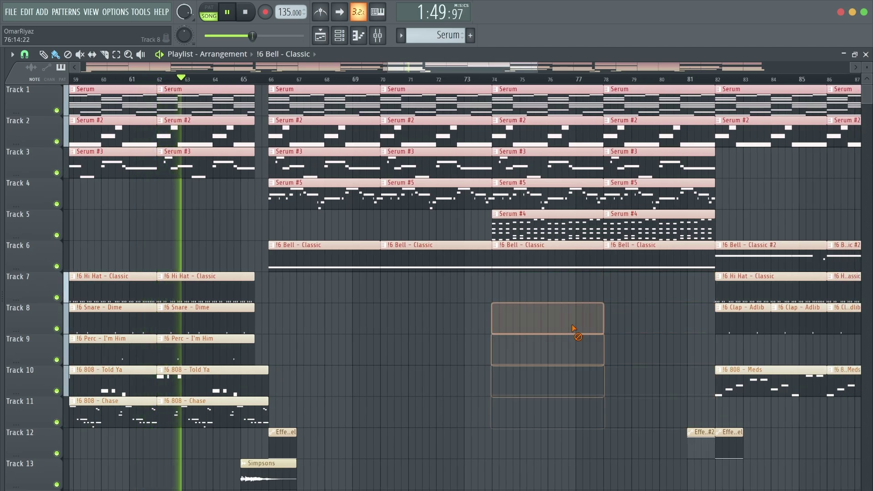
# Step: Delete every clip on tracks 1 to 11 from bars 82 to 89, leaving the effect clips on track 12
pyautogui.scroll(-2, 575, 327)
pyautogui.scroll(2, 574, 328)
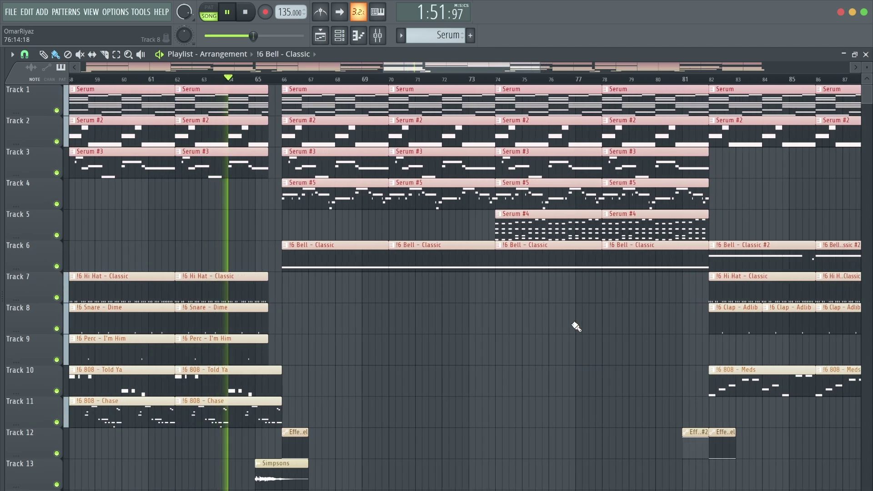
pyautogui.hscroll(1, 575, 327)
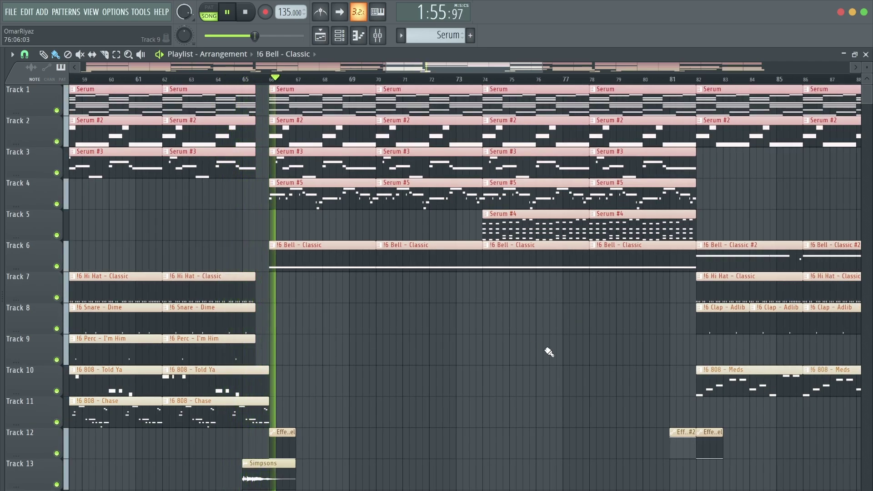
pyautogui.scroll(-1, 750, 222)
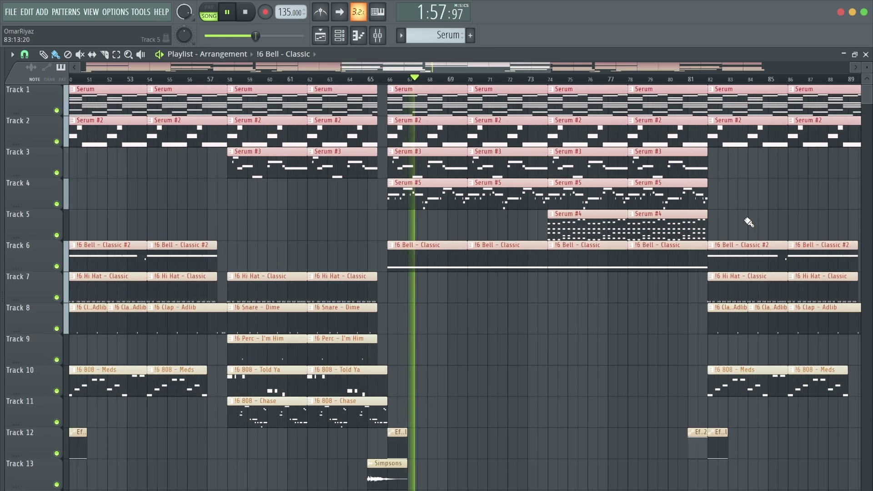
pyautogui.scroll(3, 749, 222)
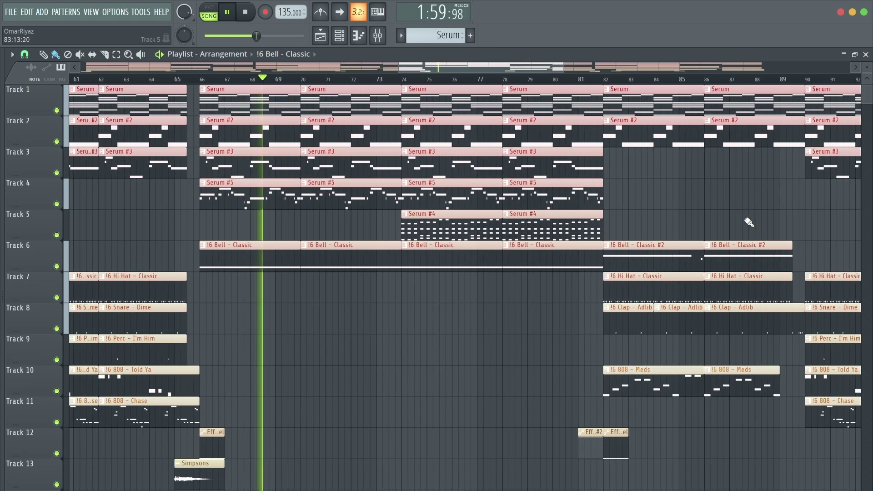
pyautogui.scroll(-1, 748, 221)
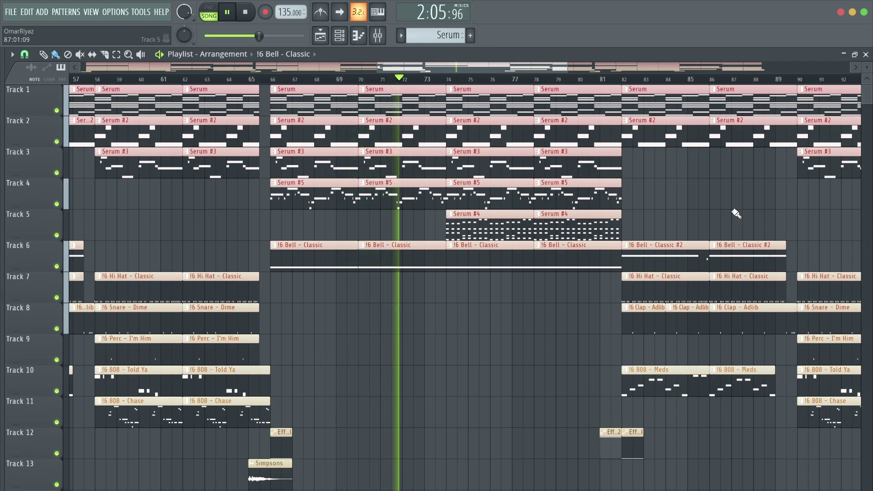
pyautogui.scroll(-1, 736, 214)
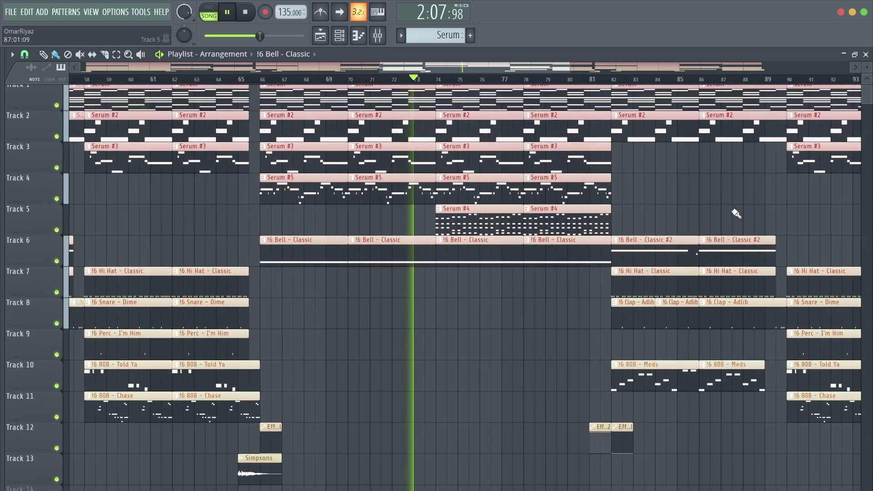
pyautogui.scroll(1, 736, 213)
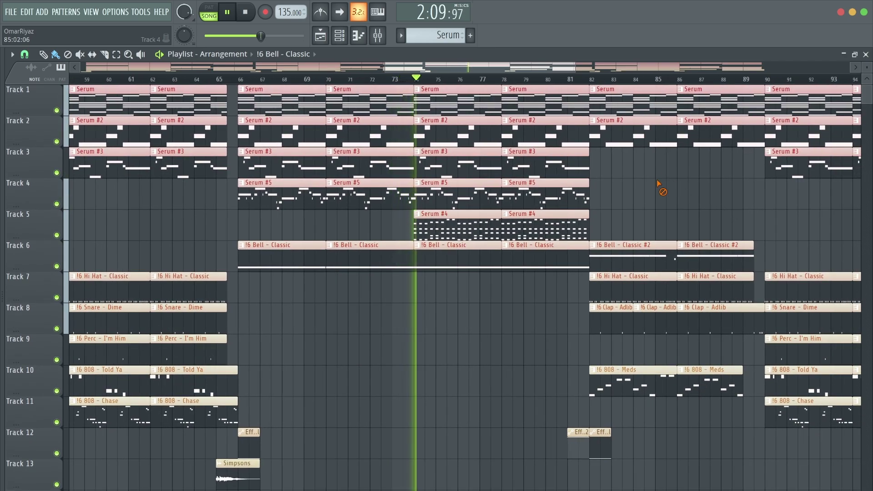
pyautogui.moveTo(657, 183)
pyautogui.mouseDown()
pyautogui.moveTo(638, 106)
pyautogui.moveTo(631, 248)
pyautogui.moveTo(645, 320)
pyautogui.moveTo(639, 373)
pyautogui.moveTo(616, 301)
pyautogui.mouseUp()
pyautogui.scroll(-1, 616, 302)
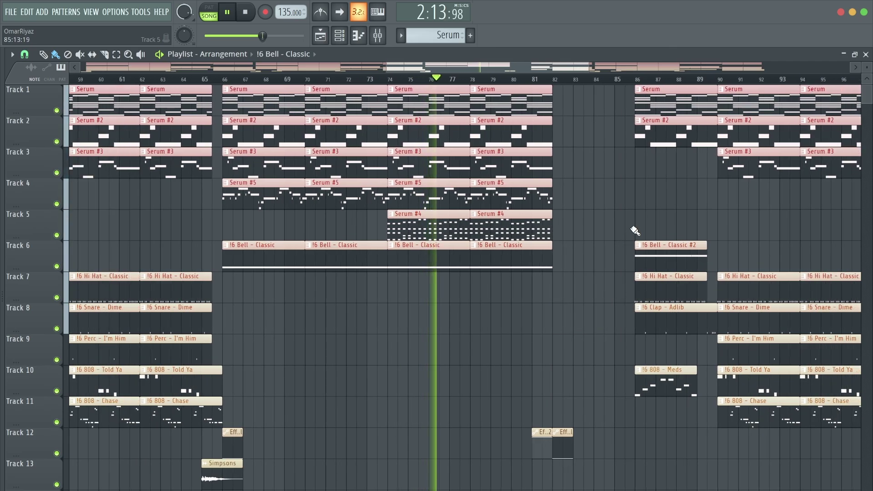
pyautogui.moveTo(632, 228)
pyautogui.mouseDown()
pyautogui.moveTo(670, 133)
pyautogui.moveTo(670, 110)
pyautogui.moveTo(675, 286)
pyautogui.moveTo(668, 436)
pyautogui.mouseUp()
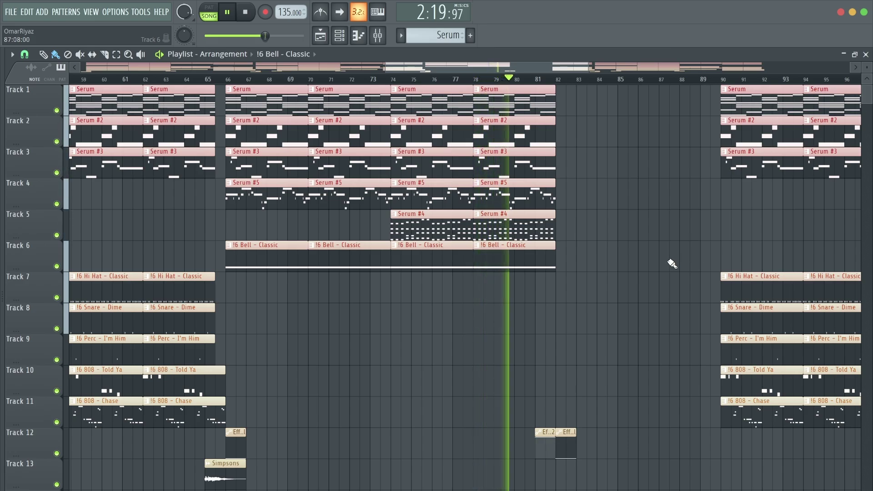
pyautogui.scroll(3, 672, 263)
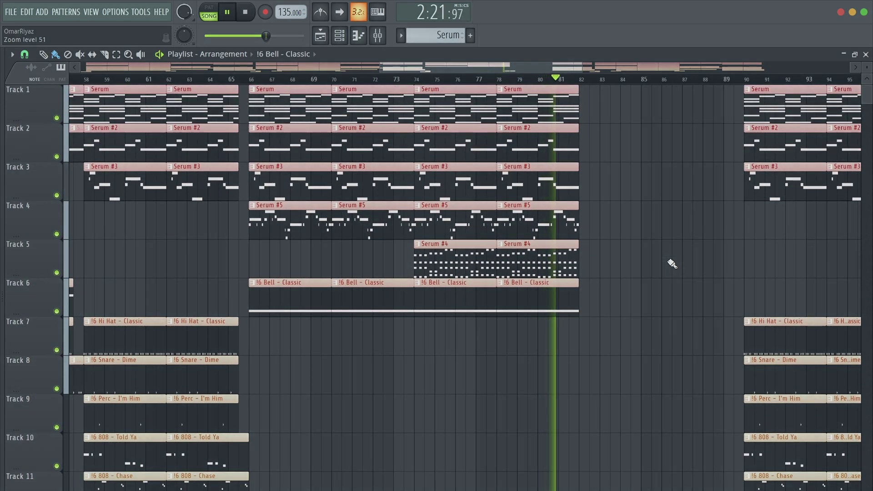
pyautogui.scroll(4, 672, 264)
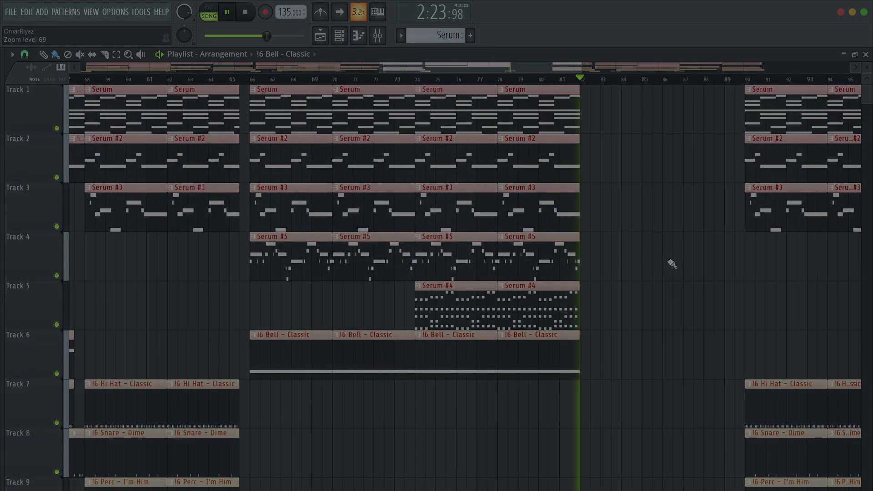